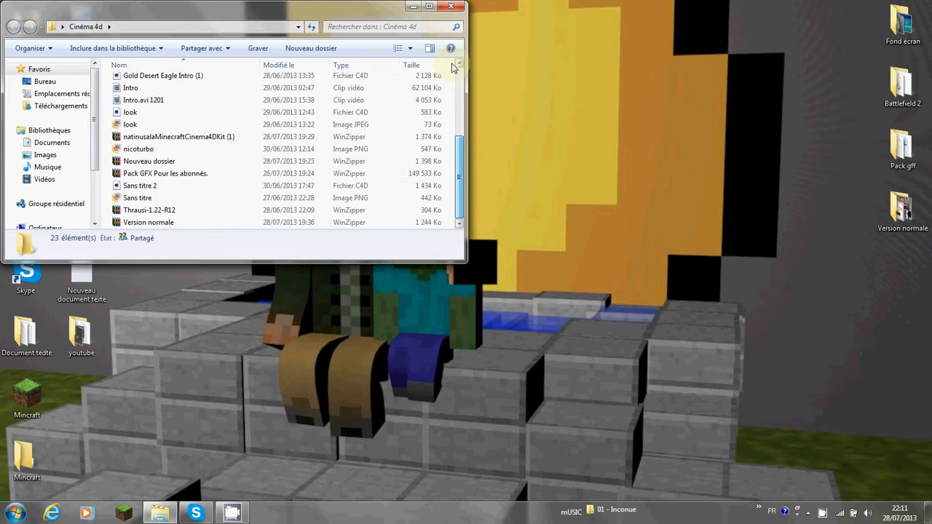
Close the Cinéma 4d folder, preview the intro-craft video from the desktop's youtube folder, and close the player
left_click(451, 6)
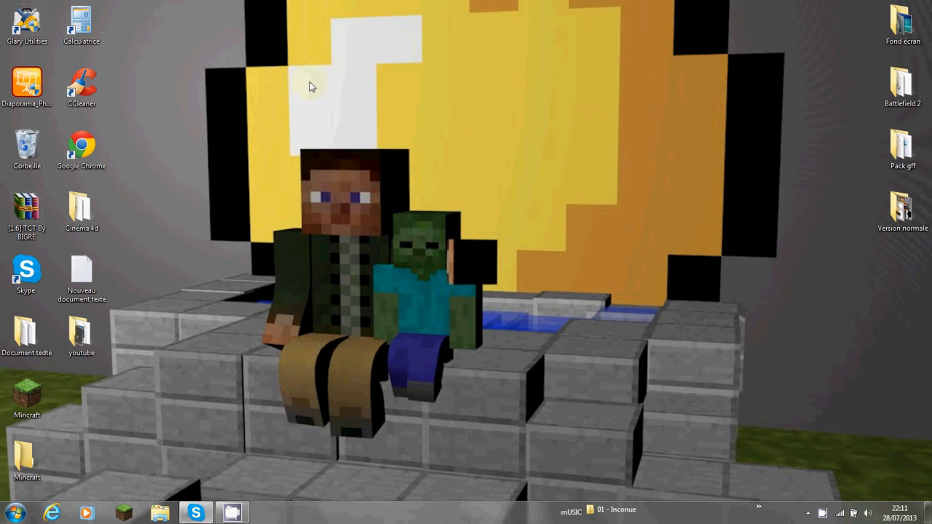
double_click(77, 333)
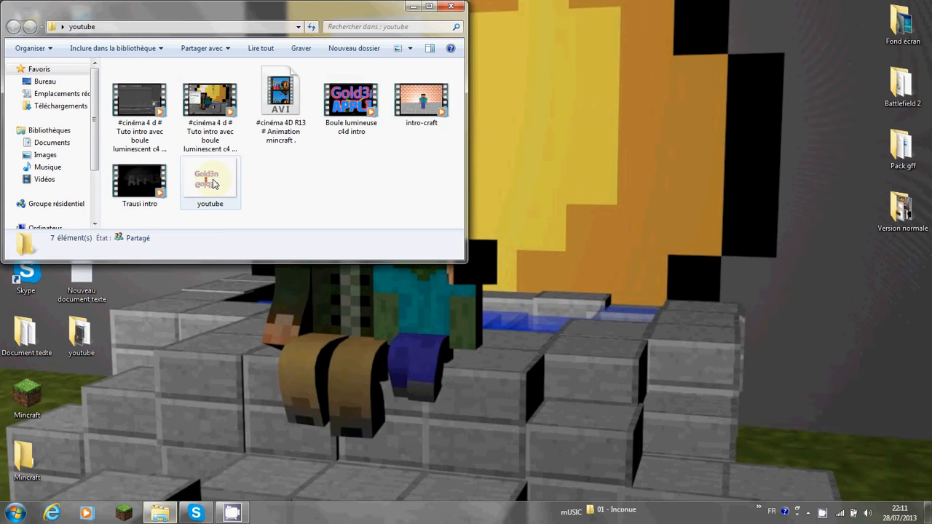
left_click(419, 110)
double_click(418, 110)
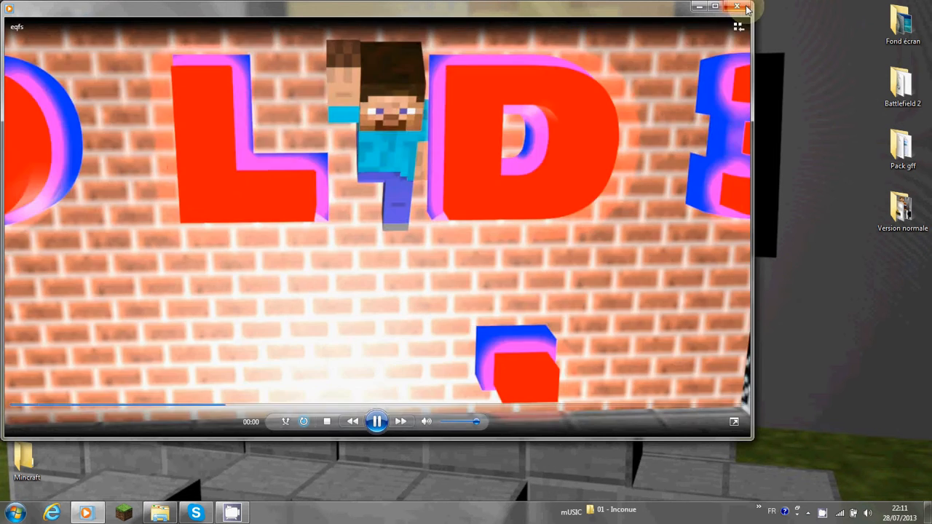
left_click(746, 7)
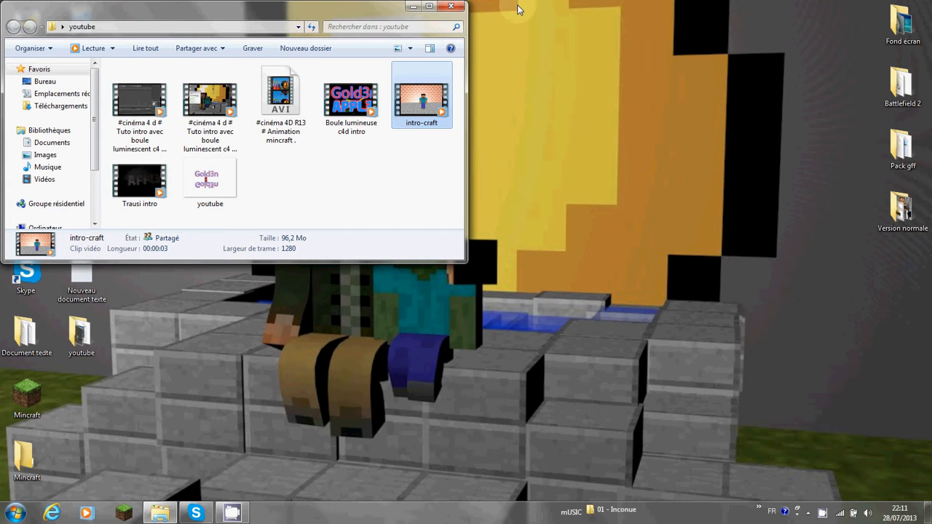
Try to play the "#cinéma 4D R13 # Animation mincraft" video from the youtube folder and close the player
left_click(293, 108)
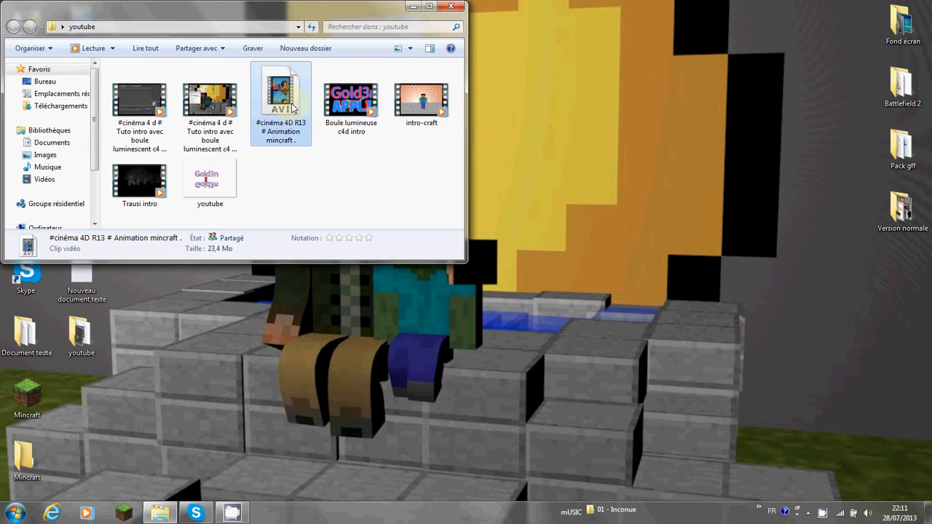
double_click(293, 108)
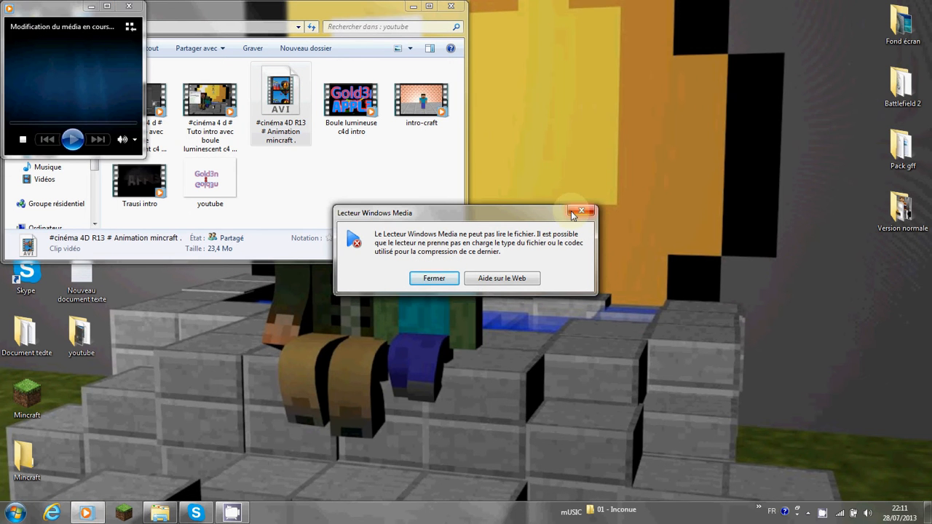
left_click(129, 7)
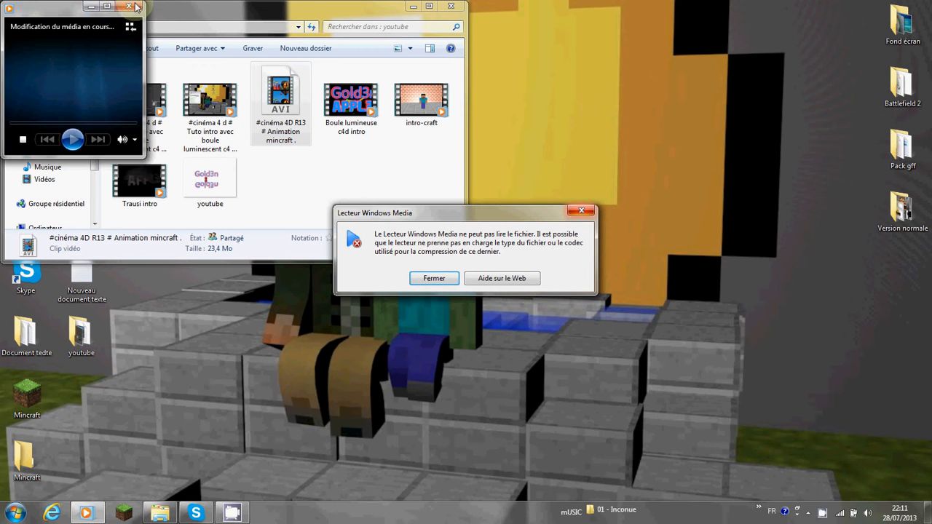
left_click(581, 211)
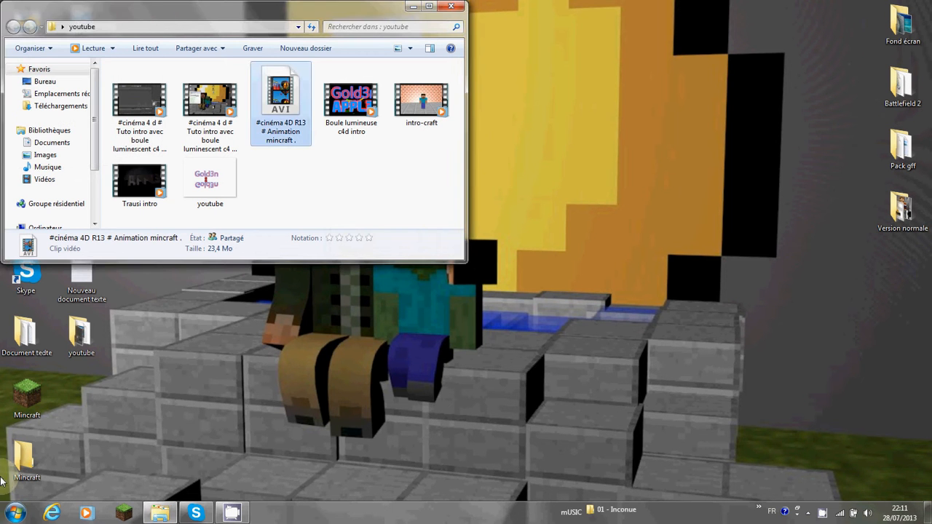
Launch CINEMA 4D 64 Bit with an empty scene
left_click(15, 512)
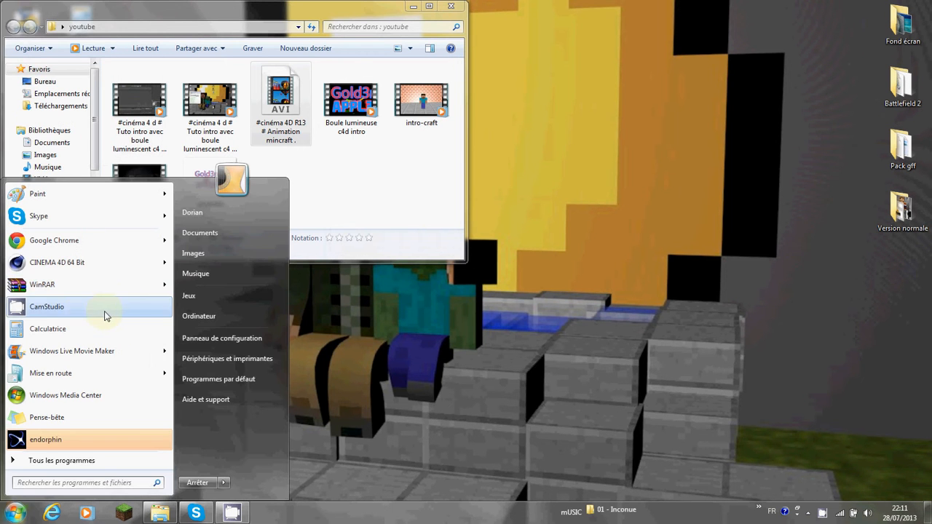
left_click(56, 270)
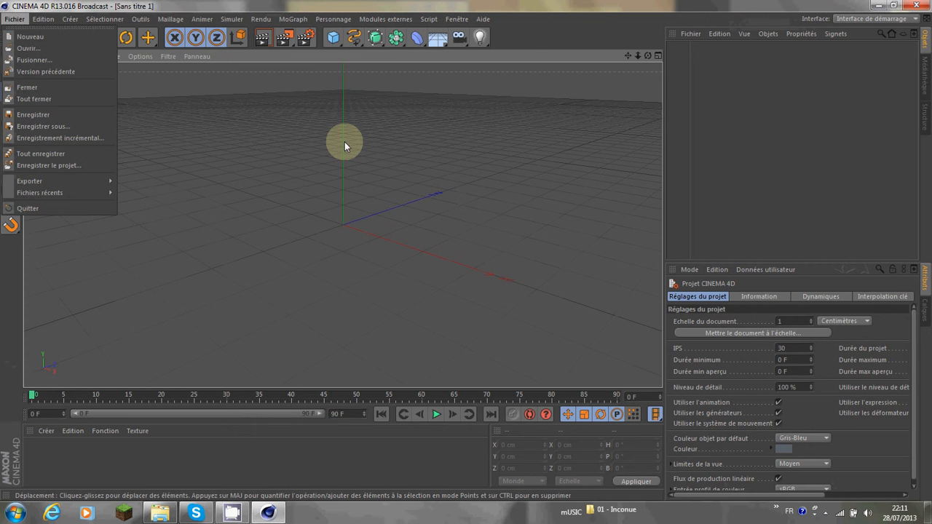
left_click(345, 141)
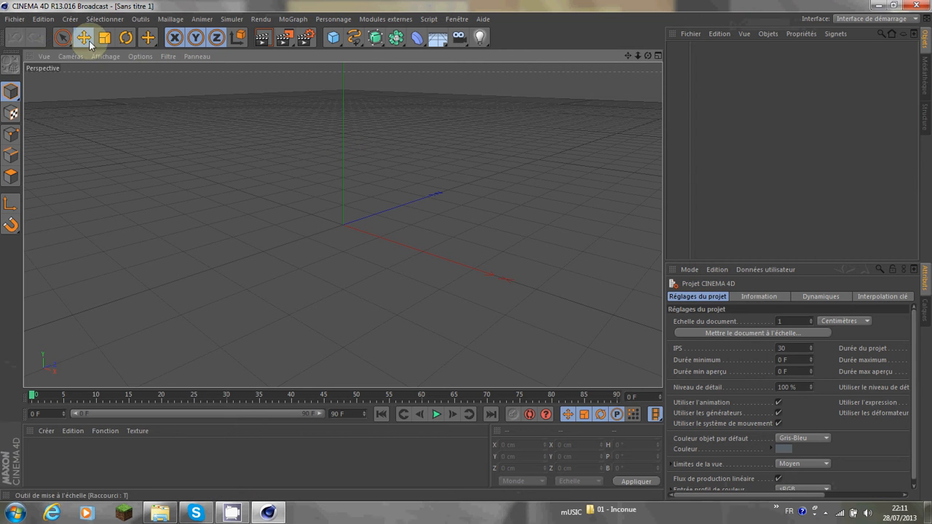
Open the Personnage C4D file from the Personnage subfolder of the desktop's Version normale folder
left_click(39, 20)
mouse_move(16, 20)
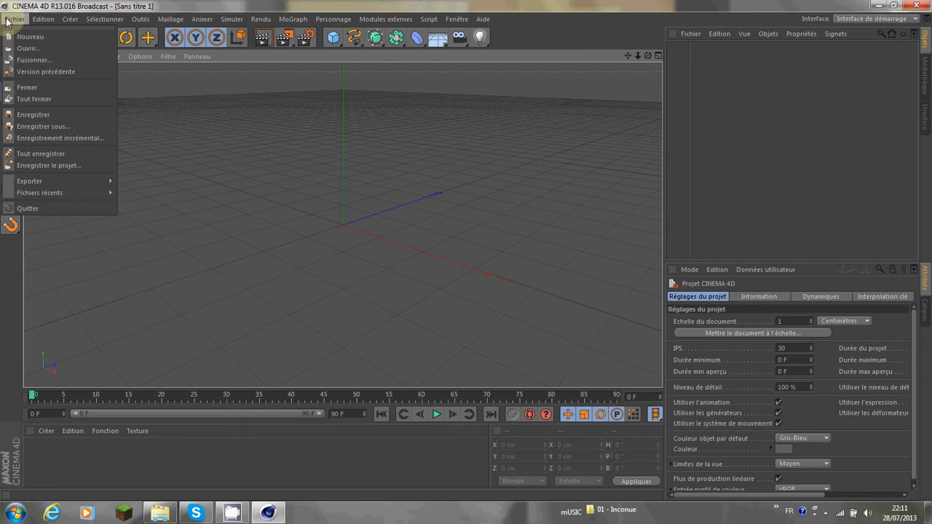
left_click(71, 45)
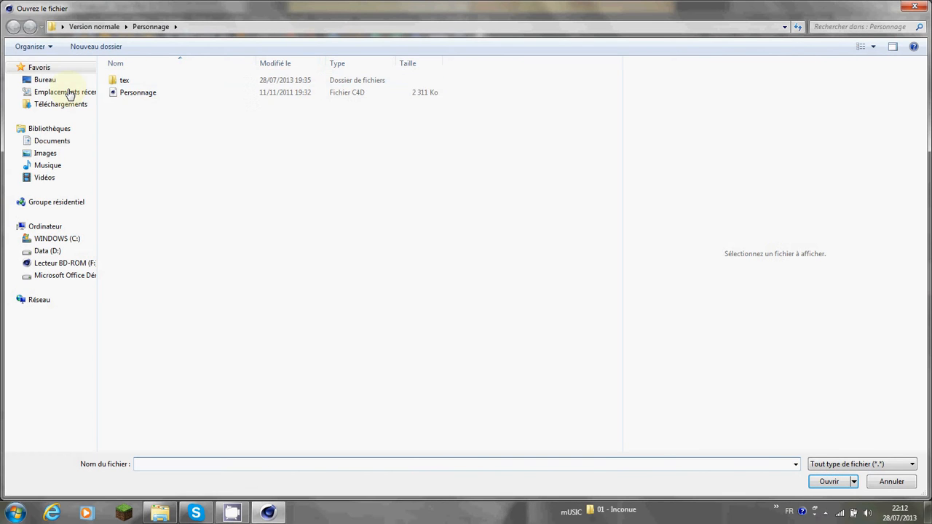
left_click(45, 81)
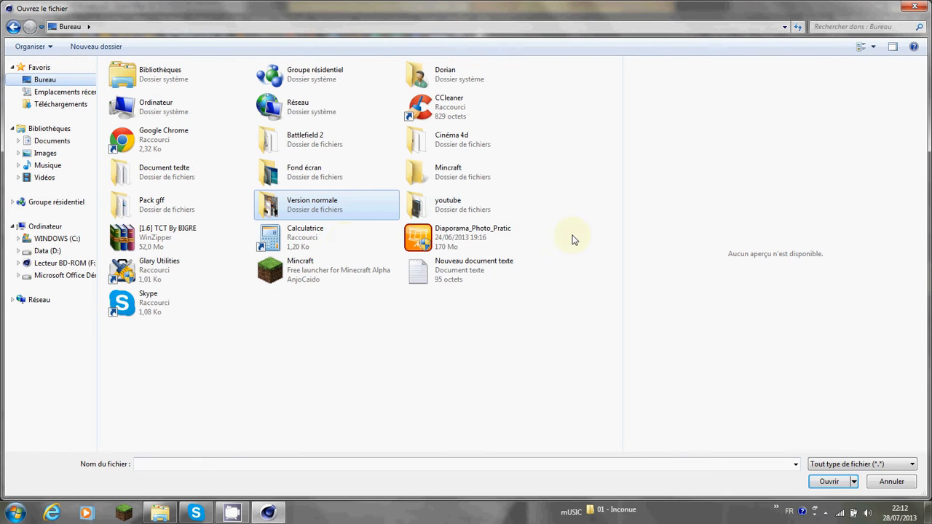
double_click(350, 204)
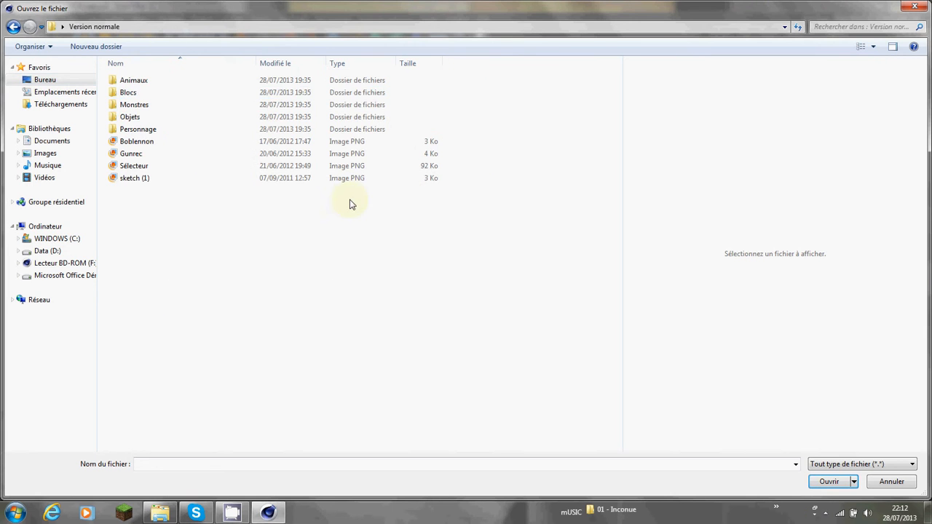
double_click(168, 129)
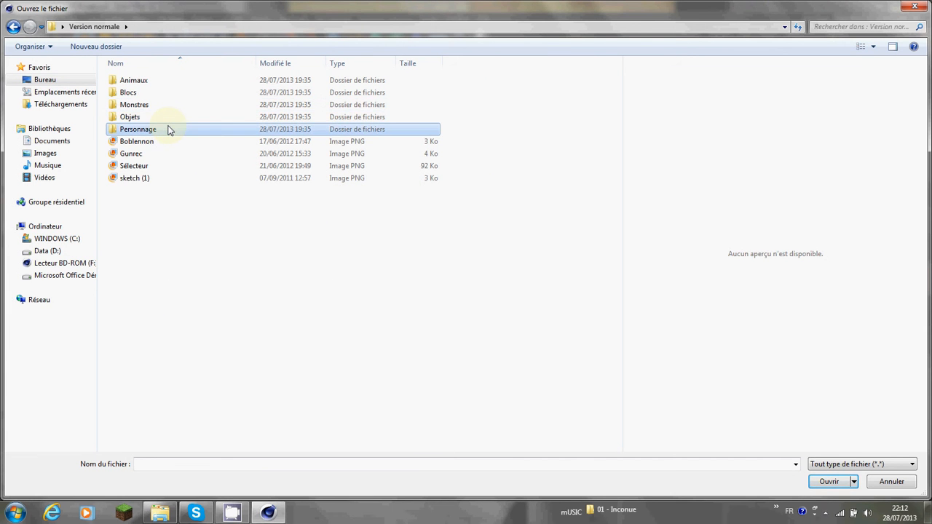
left_click(158, 95)
double_click(158, 93)
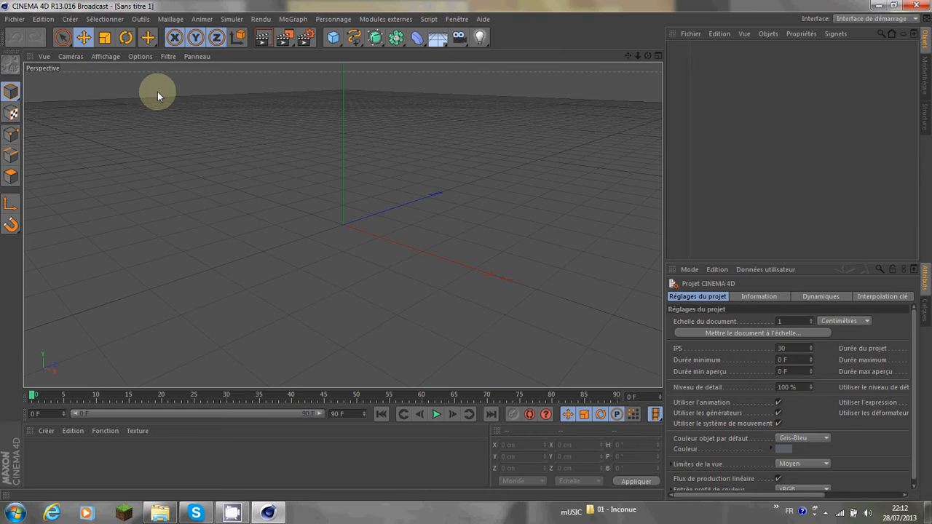
left_click(566, 307)
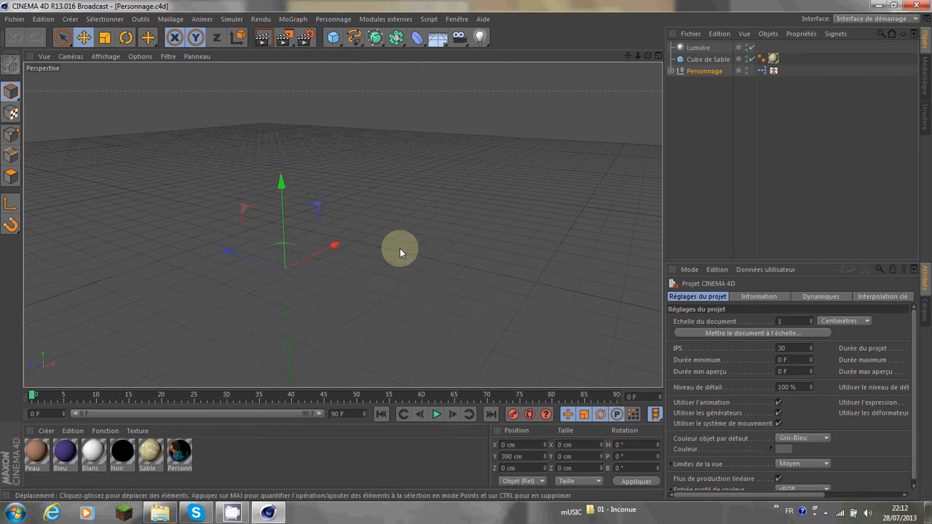
Delete the light (Lumière) and the sand cube (Cube de Sable), keeping only the Personnage rig in the scene
left_click_drag(647, 57, 456, 273)
left_click(721, 60)
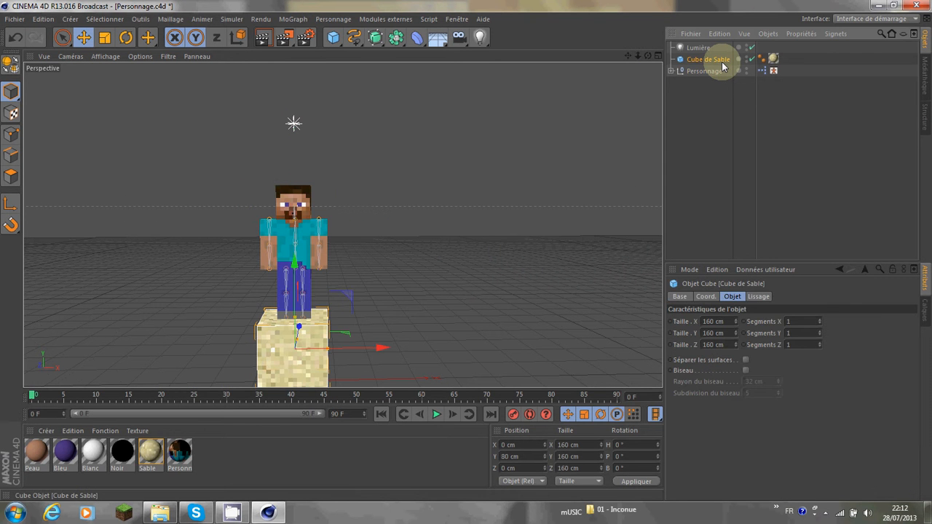
key("ctrl+z")
key("ctrl+z")
key("ctrl+z")
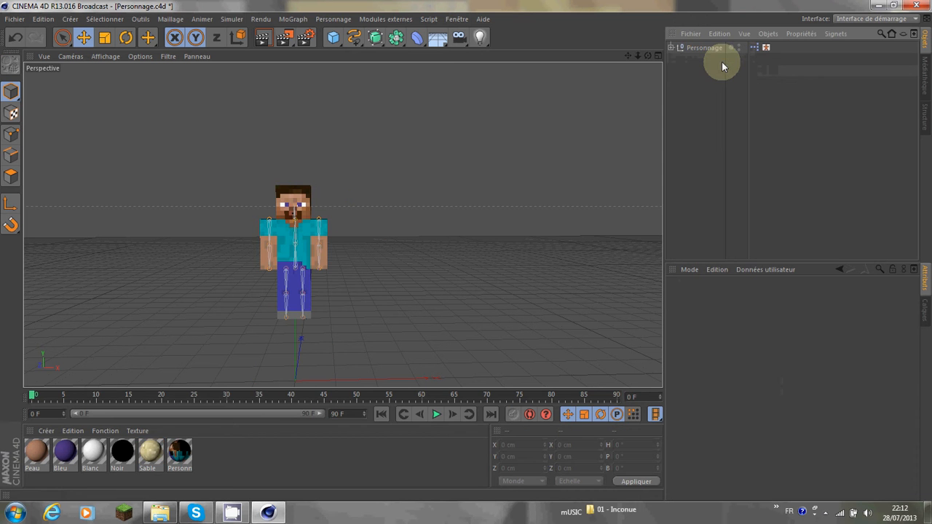
Replace the Personnage material's colour texture with sketch (1) from the Version normale folder, without copying the image to the project location
left_click(180, 452)
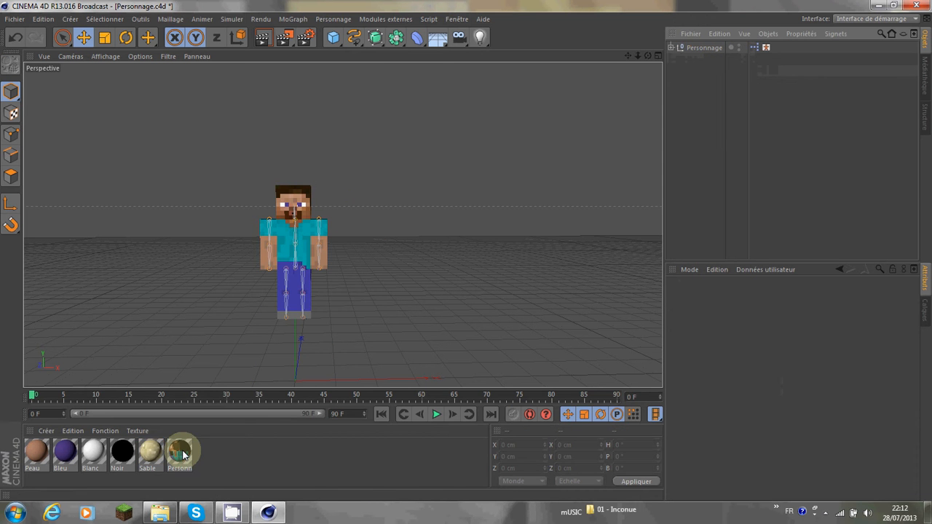
double_click(181, 453)
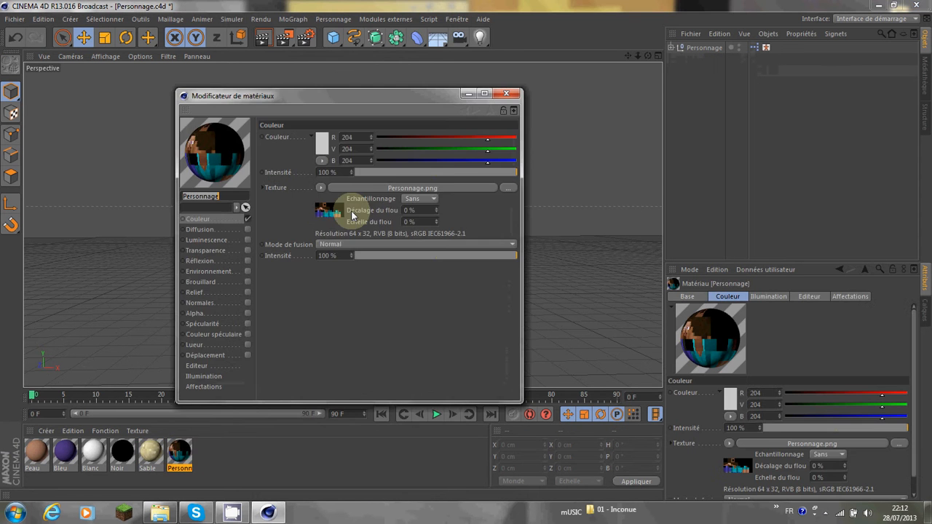
left_click(507, 188)
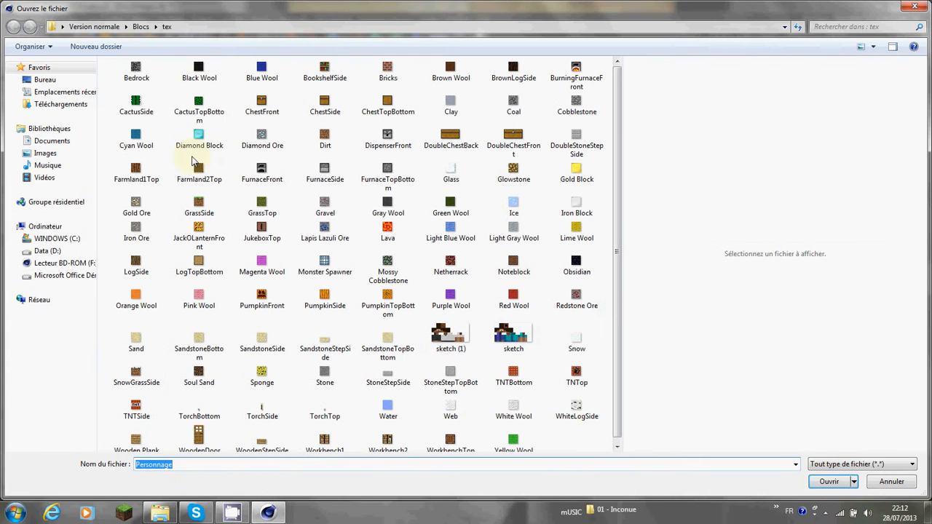
left_click(444, 344)
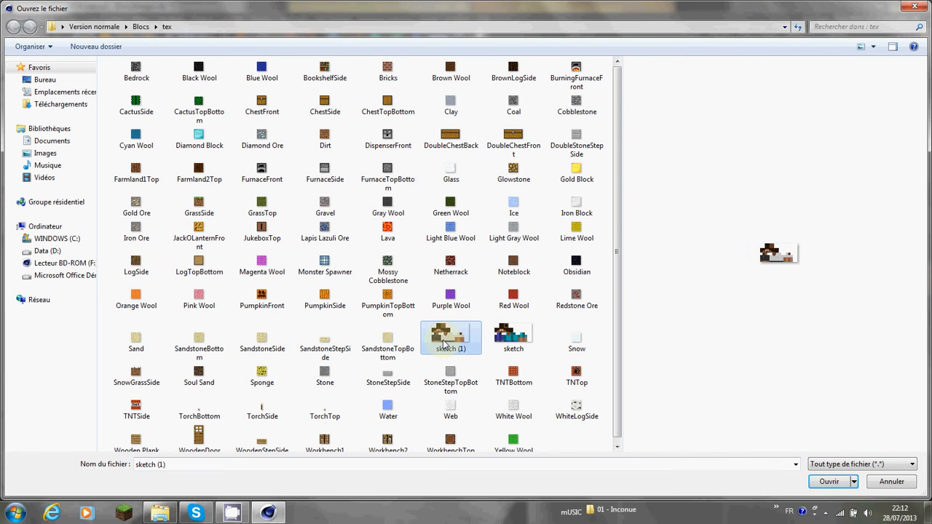
left_click(45, 80)
double_click(302, 205)
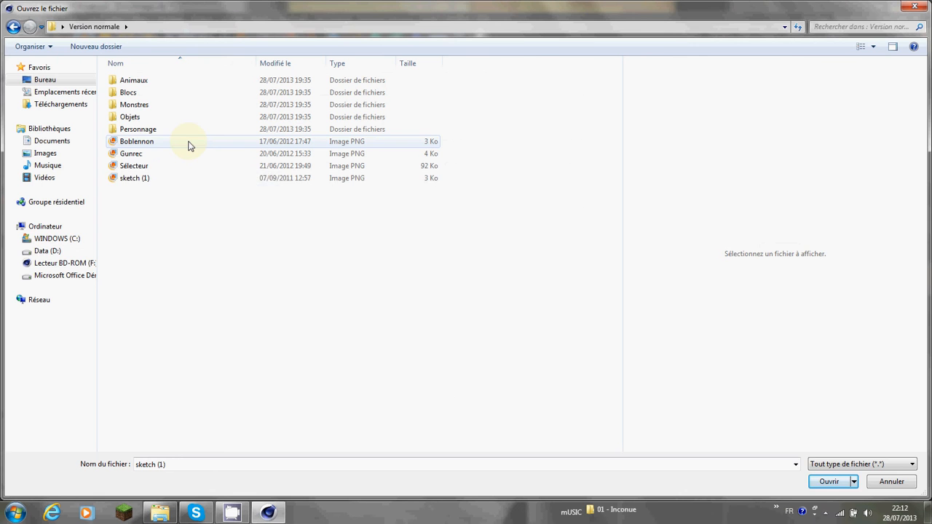
double_click(176, 180)
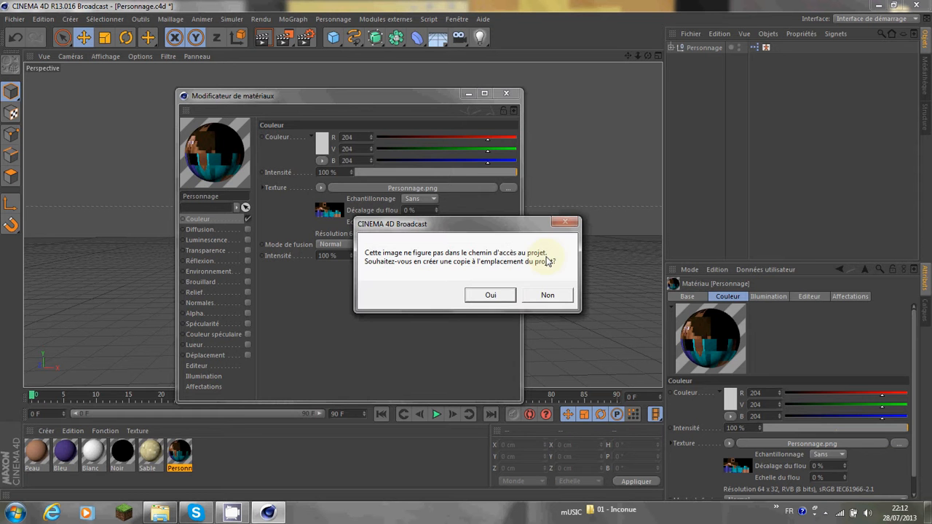
left_click(544, 299)
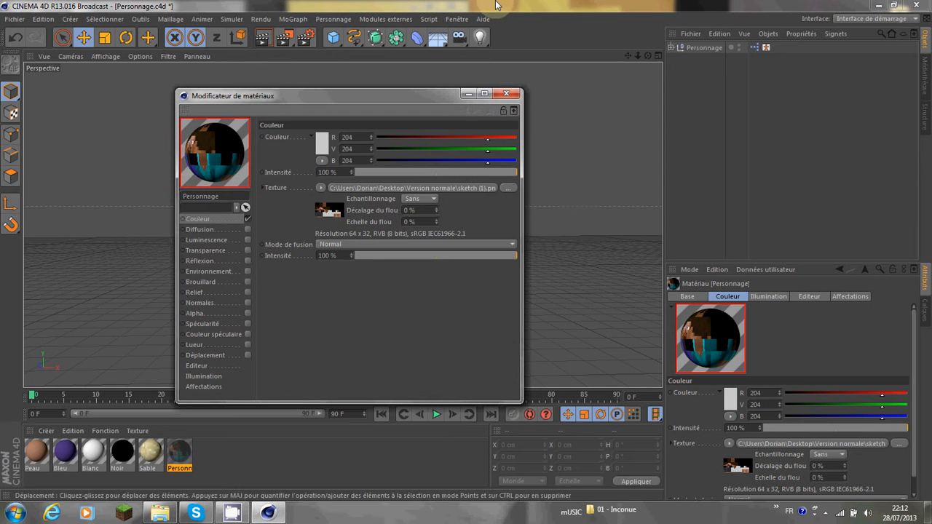
left_click(507, 93)
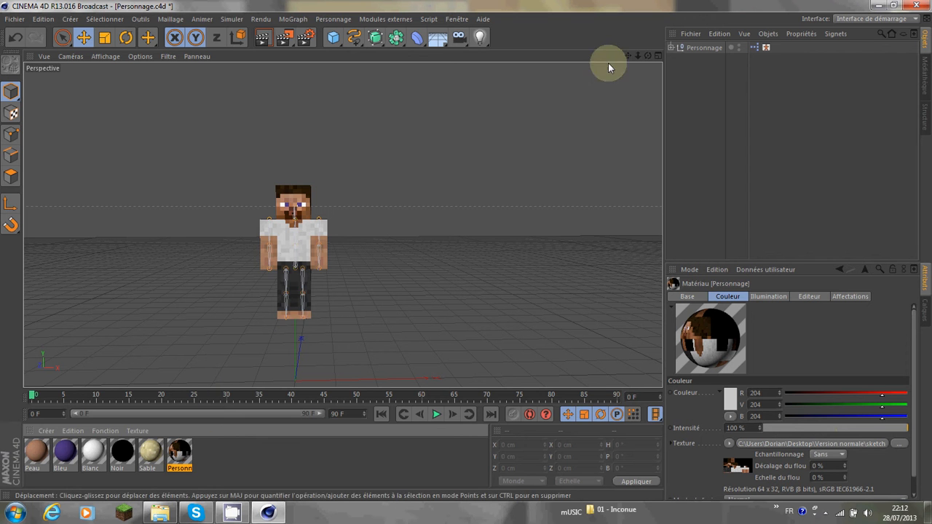
mouse_move(628, 56)
left_mouse_down()
mouse_move(466, 251)
mouse_move(640, 58)
mouse_move(466, 257)
mouse_move(645, 54)
left_mouse_up()
mouse_move(466, 252)
left_mouse_down()
mouse_move(463, 265)
mouse_move(637, 55)
left_mouse_up()
left_click(924, 86)
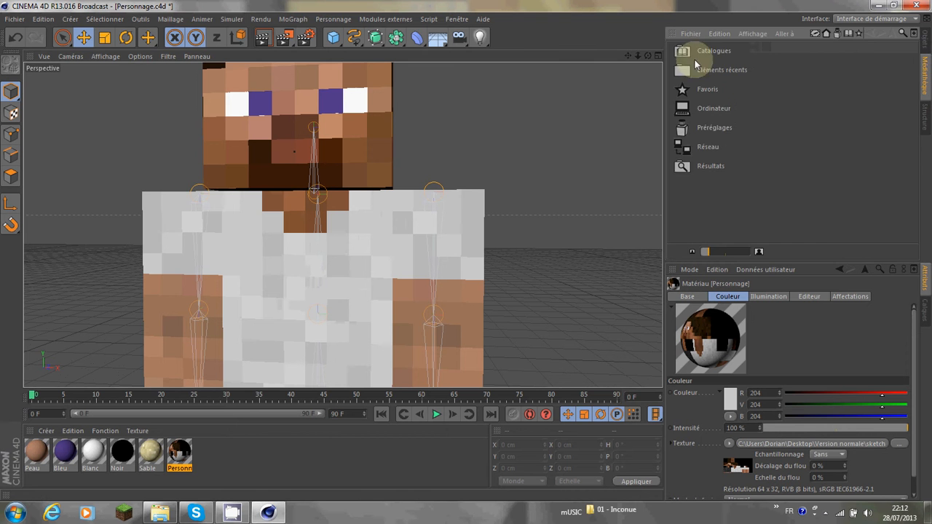
left_click(924, 40)
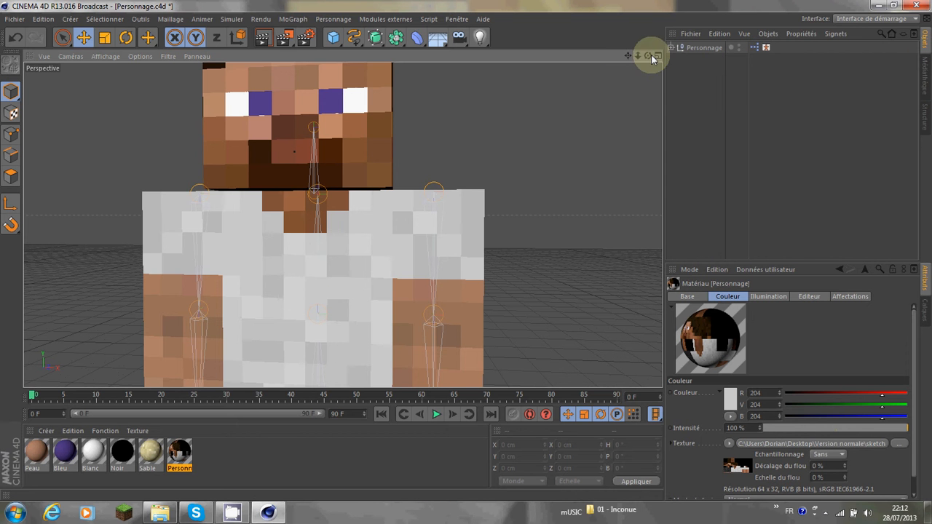
left_click_drag(638, 55, 437, 284)
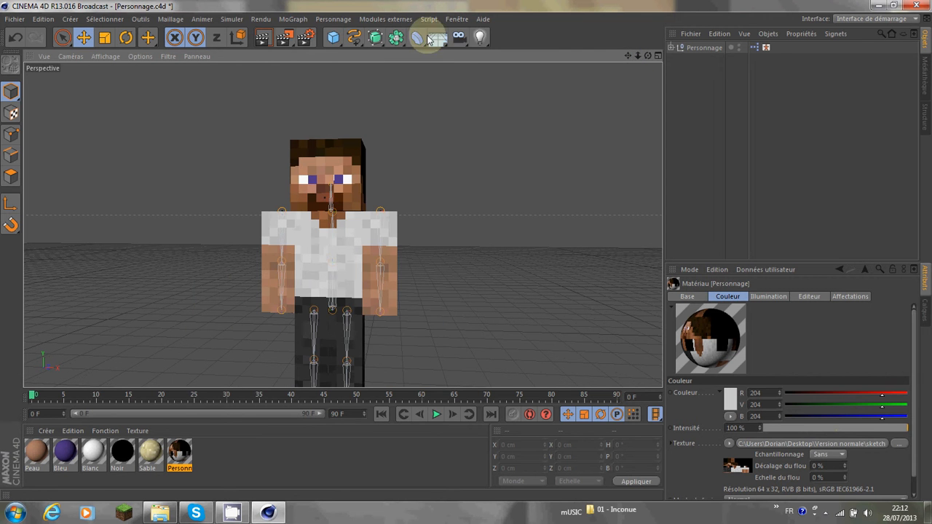
Add a Plan (plane) object to the scene and set its width and height to 4000 cm
left_click_drag(436, 38, 454, 56)
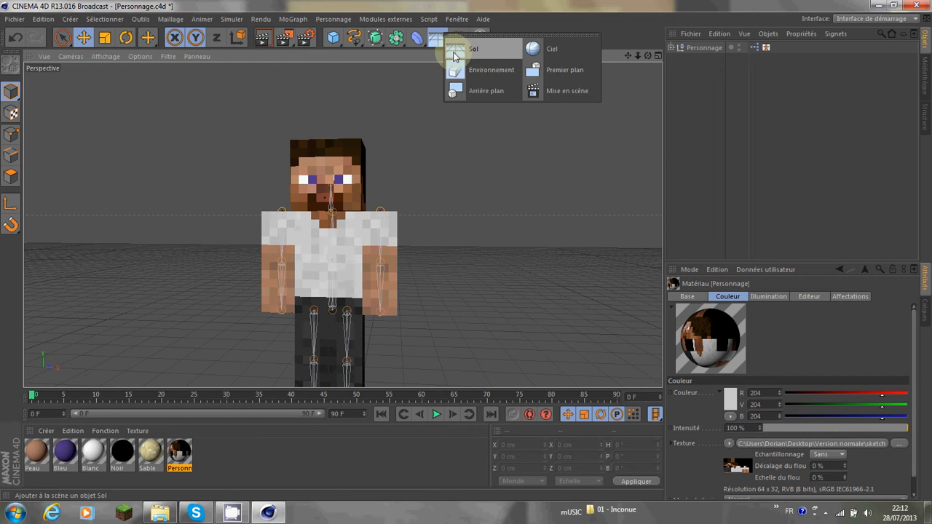
left_click(339, 35)
left_click(332, 37)
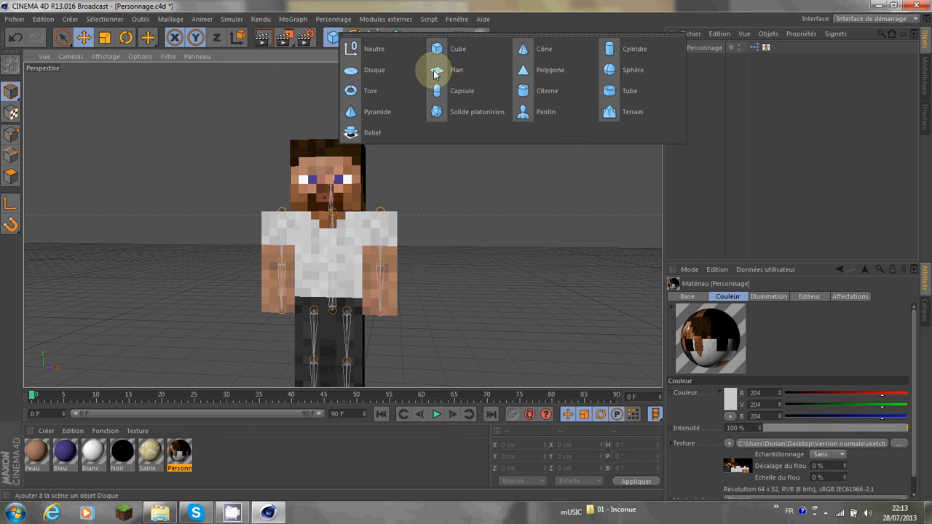
left_click(480, 72)
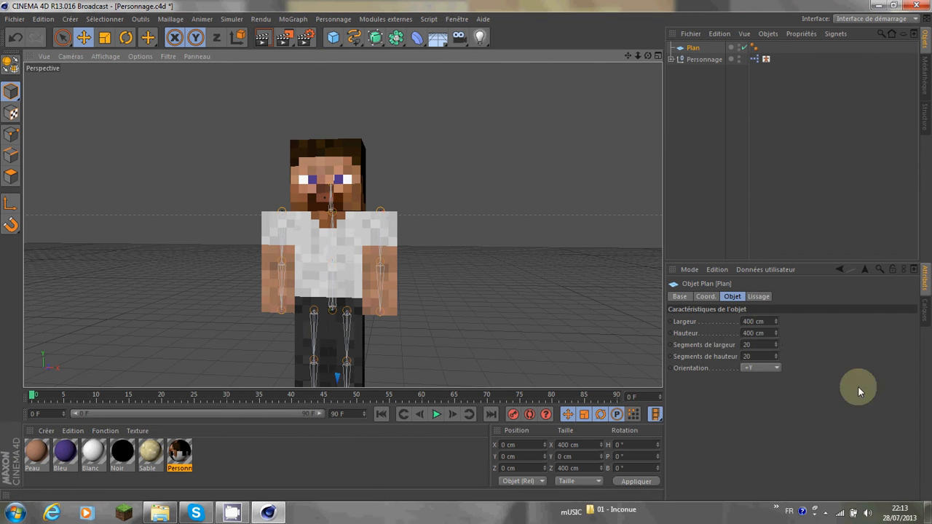
left_click(750, 321)
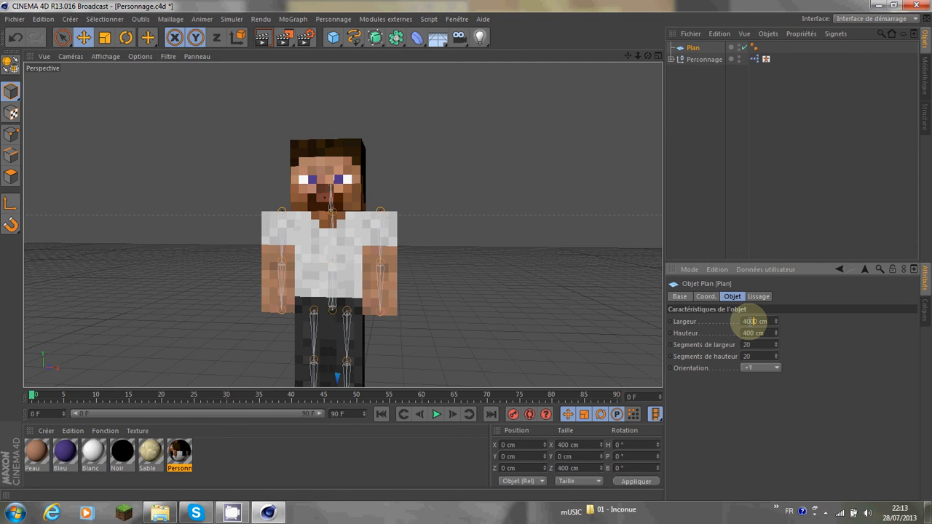
left_click(752, 333)
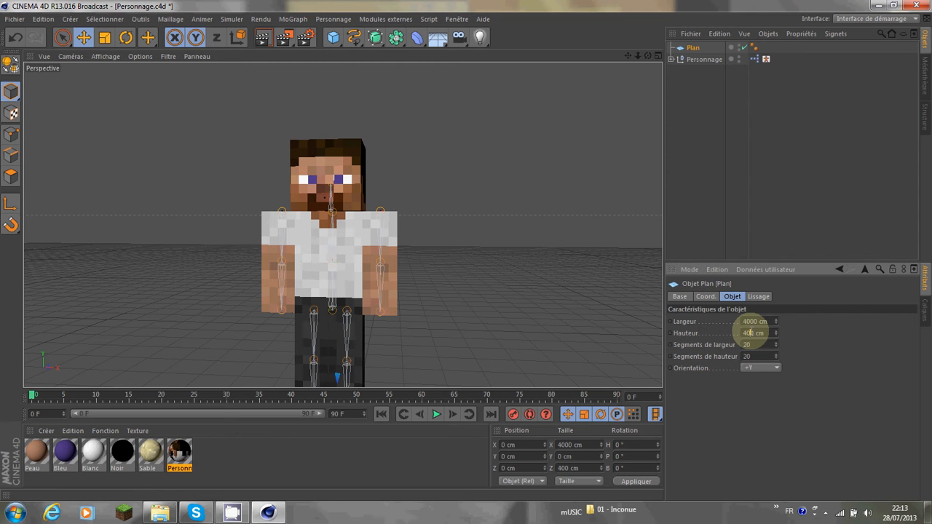
type("0")
key("Return")
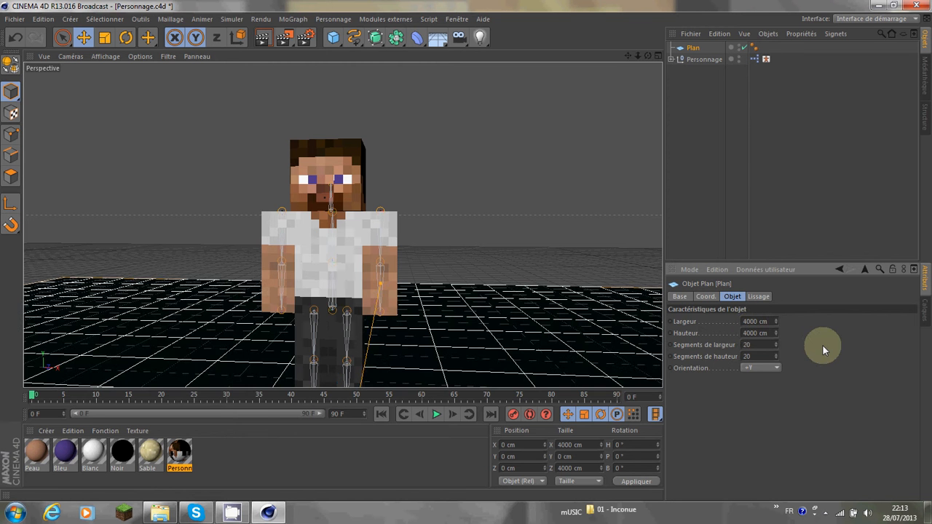
Try a width of 5000 cm for the plane, and restore it to 4000 cm
left_click_drag(637, 55, 466, 250)
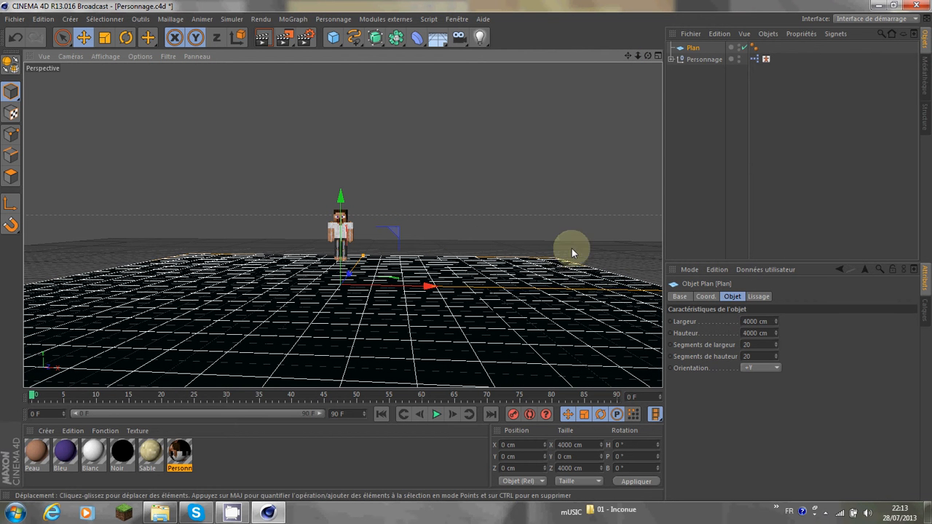
left_click_drag(750, 320, 700, 329)
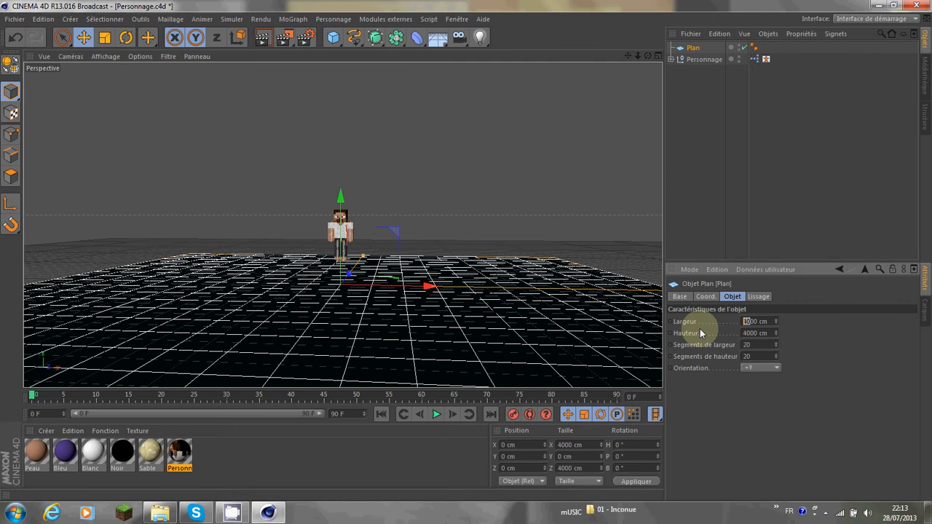
key("BackSpace")
type("50")
key("Return")
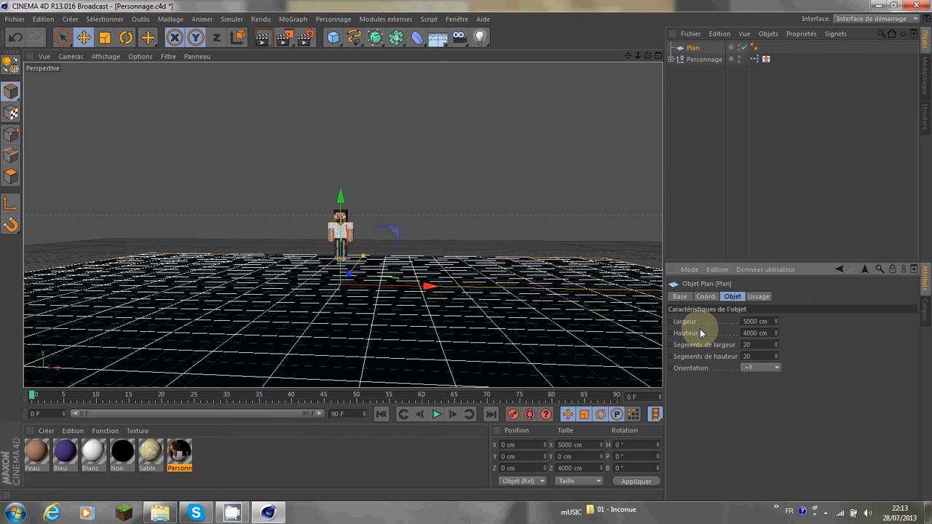
left_click_drag(638, 55, 466, 250)
left_click(754, 321)
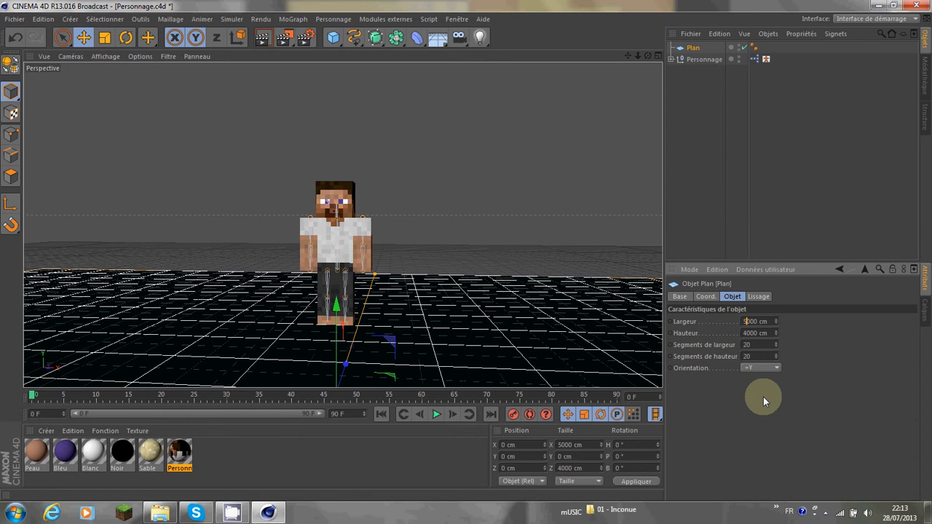
key("Delete")
type("4")
key("Return")
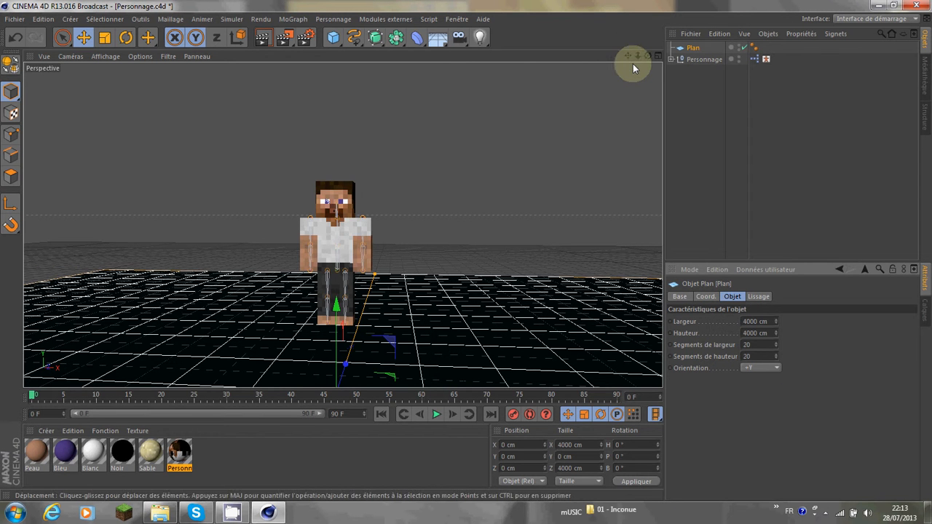
Make the plane editable by converting it into a polygon object
left_click_drag(637, 56, 466, 251)
left_click(718, 73)
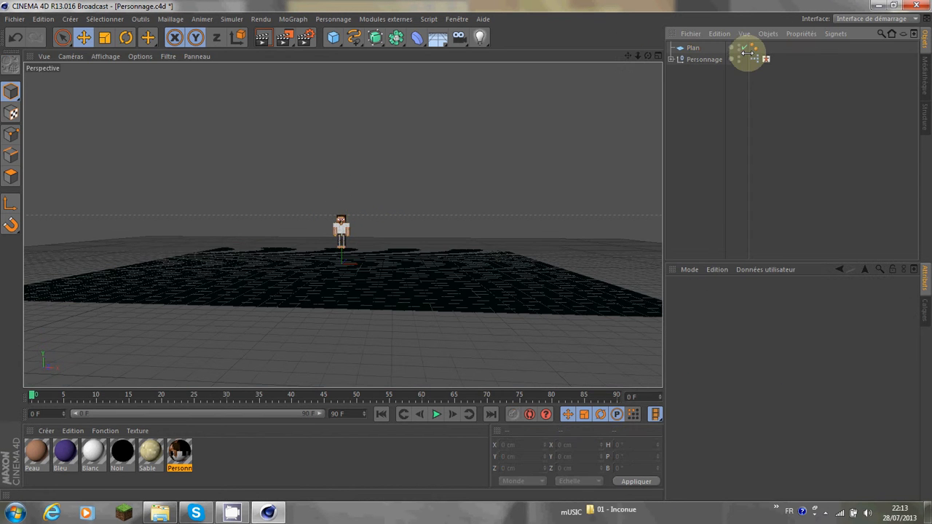
left_click(694, 49)
right_click(696, 51)
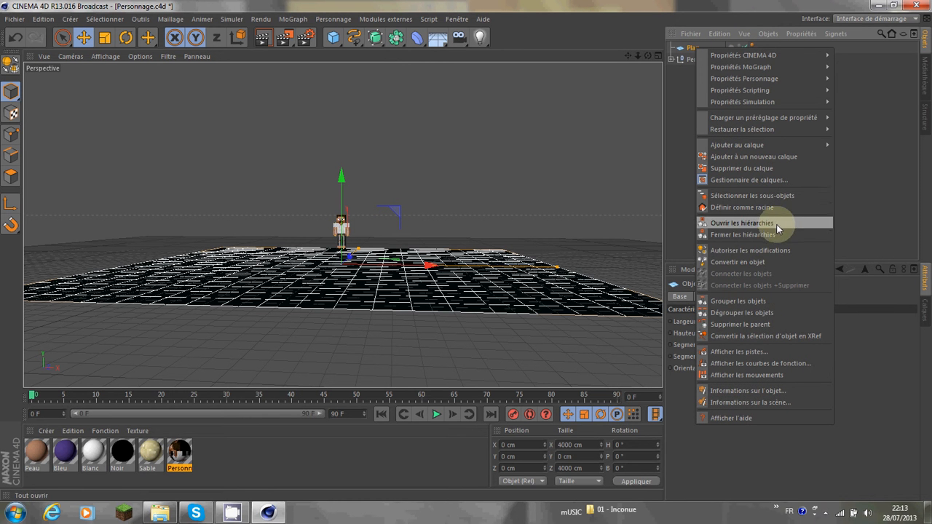
left_click(772, 250)
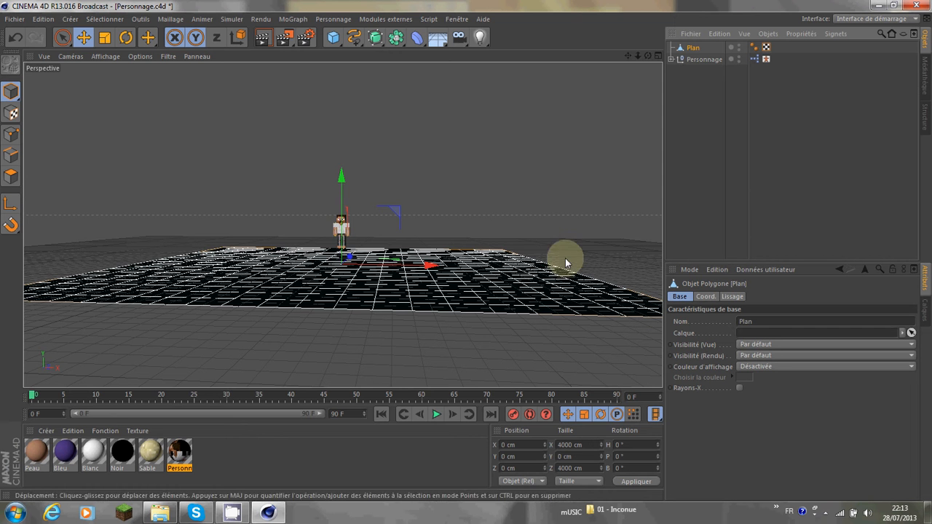
Create a new material with Clay from the Blocs\tex folder as its colour texture, without copying the image to the project location
left_click_drag(648, 55, 463, 253)
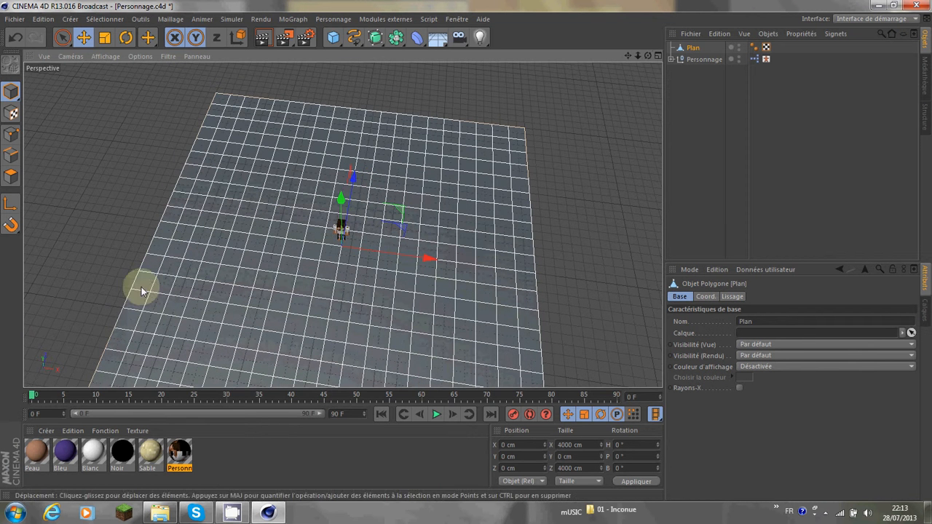
left_click(45, 431)
left_click(117, 333)
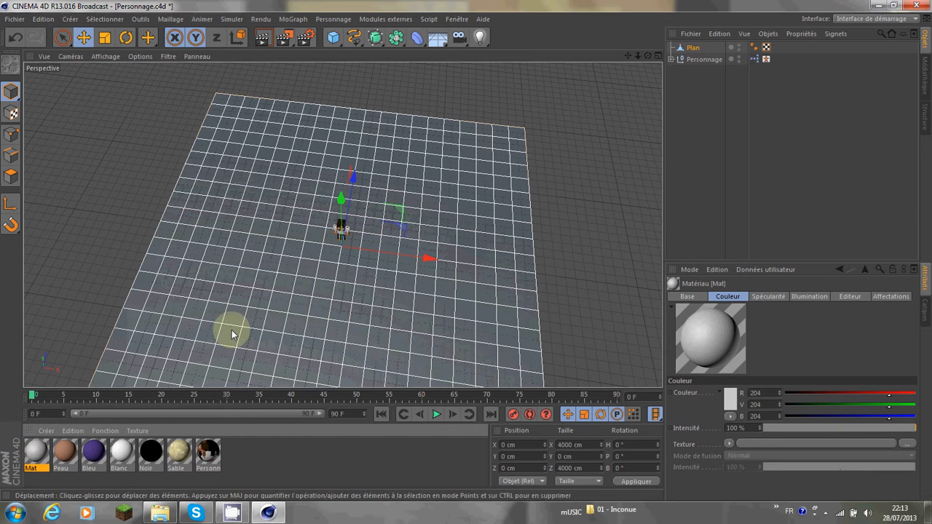
double_click(38, 460)
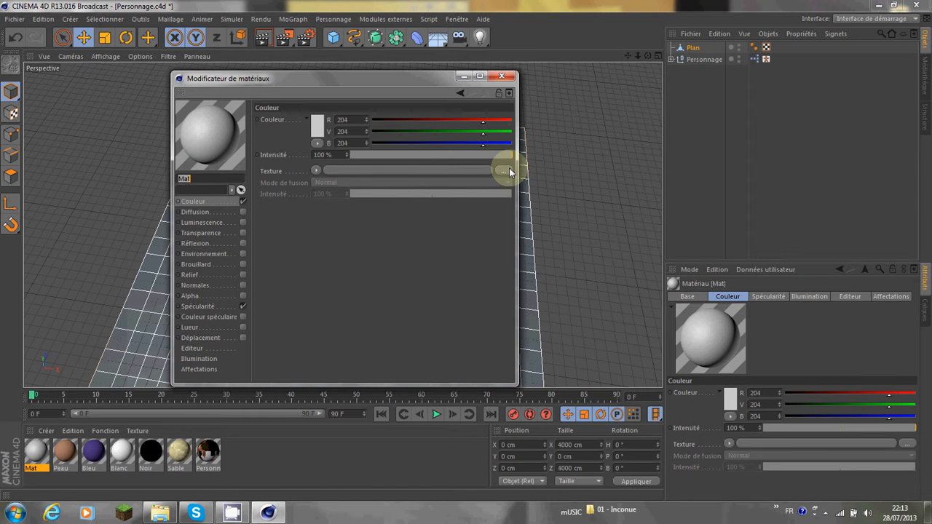
left_click(509, 168)
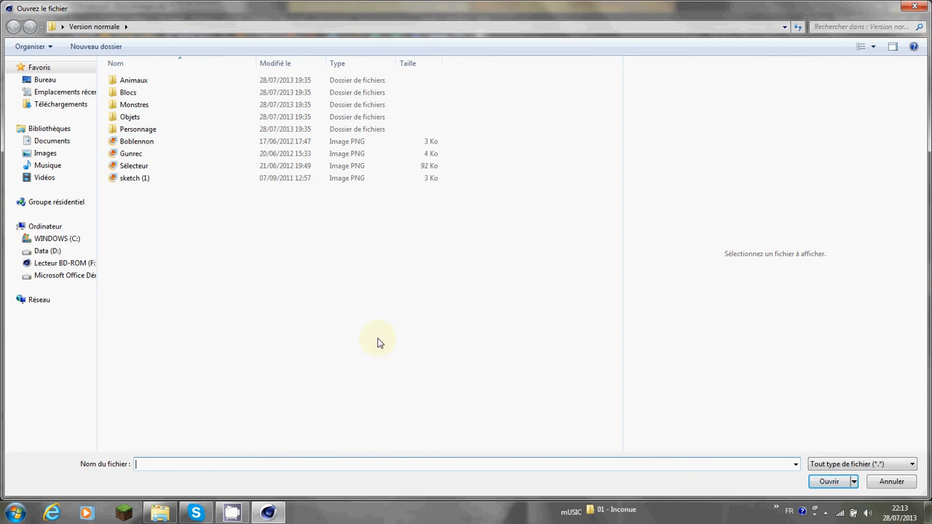
double_click(161, 93)
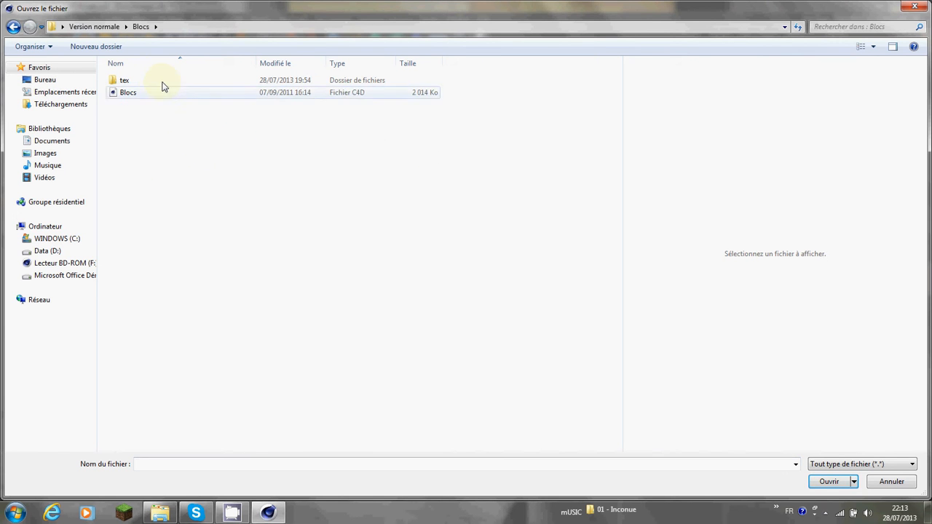
double_click(173, 80)
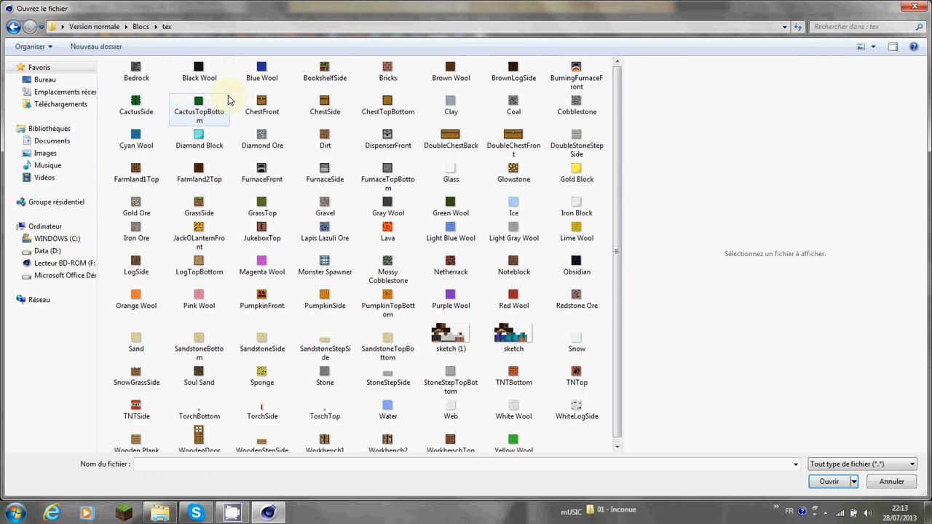
double_click(451, 102)
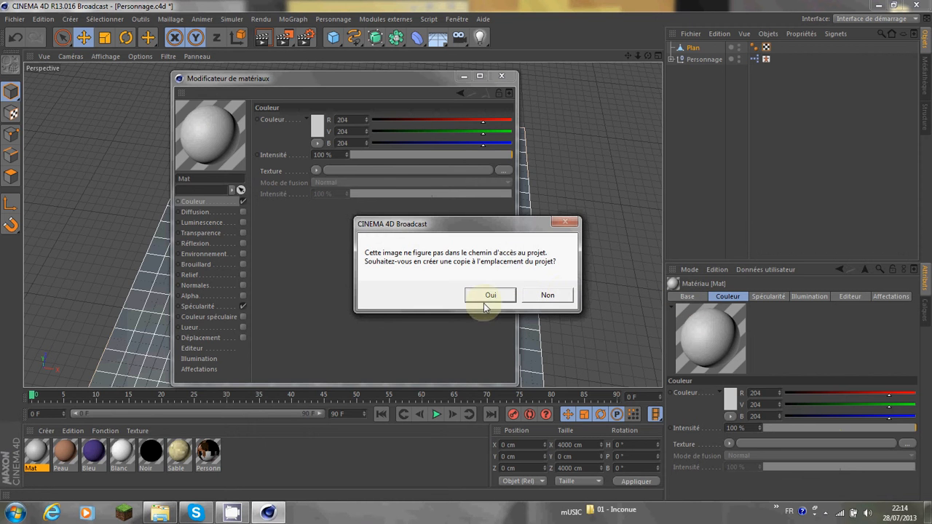
left_click(560, 295)
Set the Clay texture's sampling (Echantillonnage) to Sans and close the material editor
left_click(421, 182)
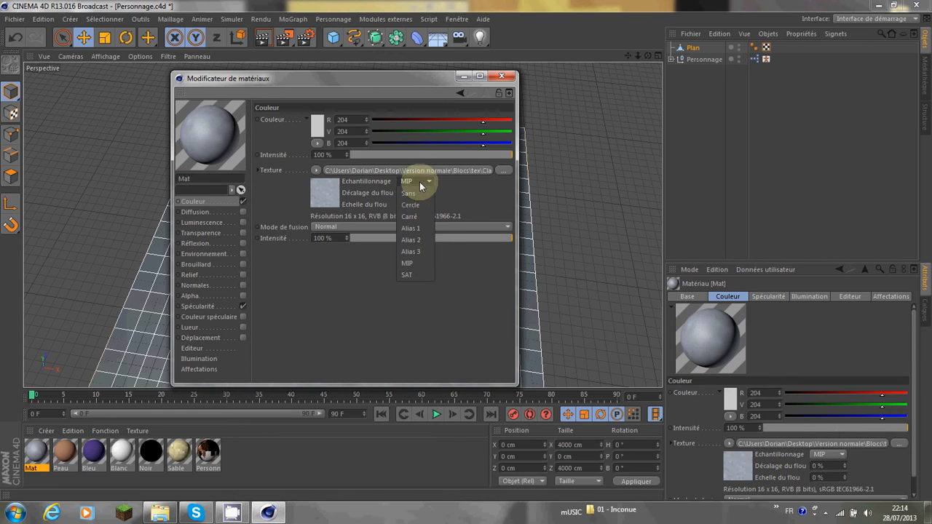
left_click(415, 193)
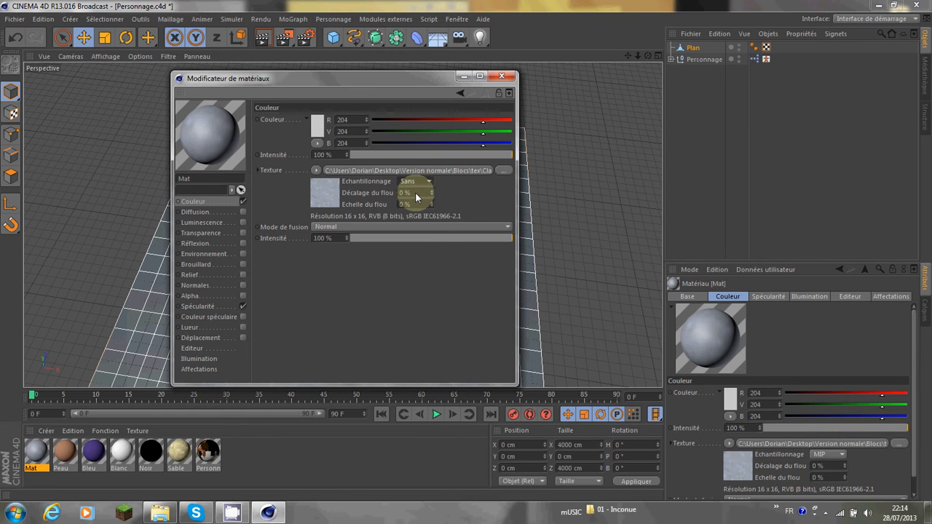
left_click(503, 77)
Apply the Clay material to the plane and set its projection type to Cubique
left_click_drag(35, 453, 251, 321)
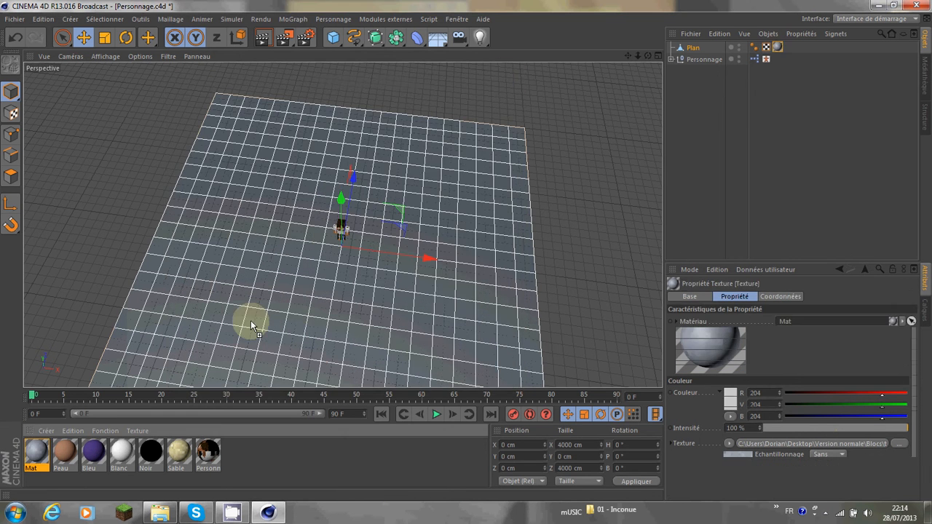
left_click(787, 345)
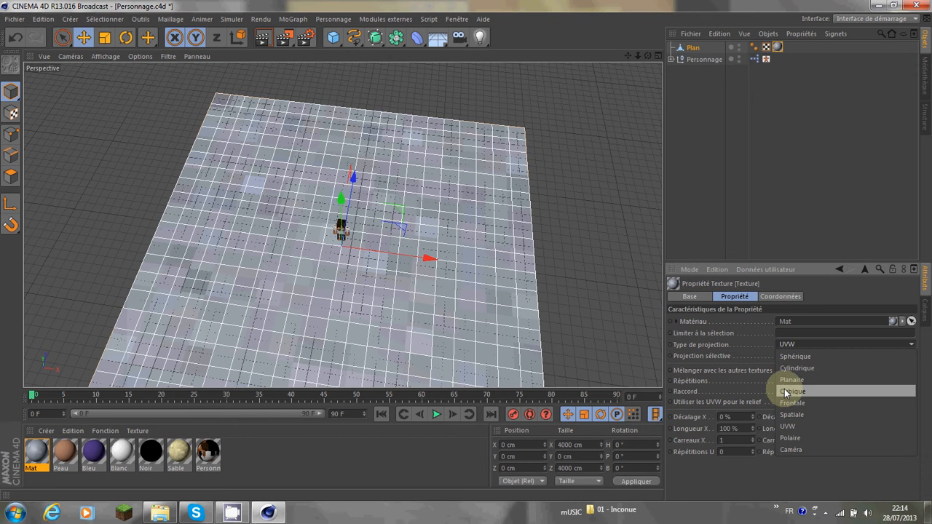
left_click(786, 392)
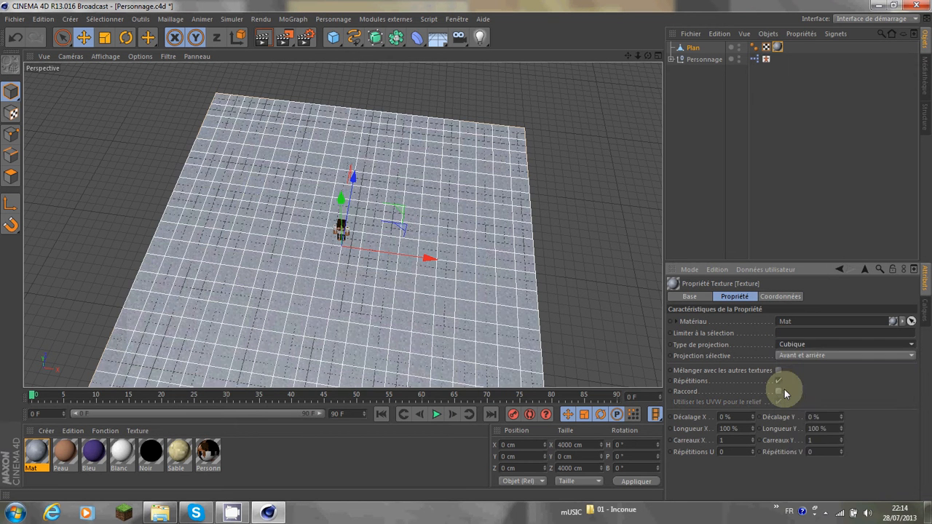
left_click(757, 217)
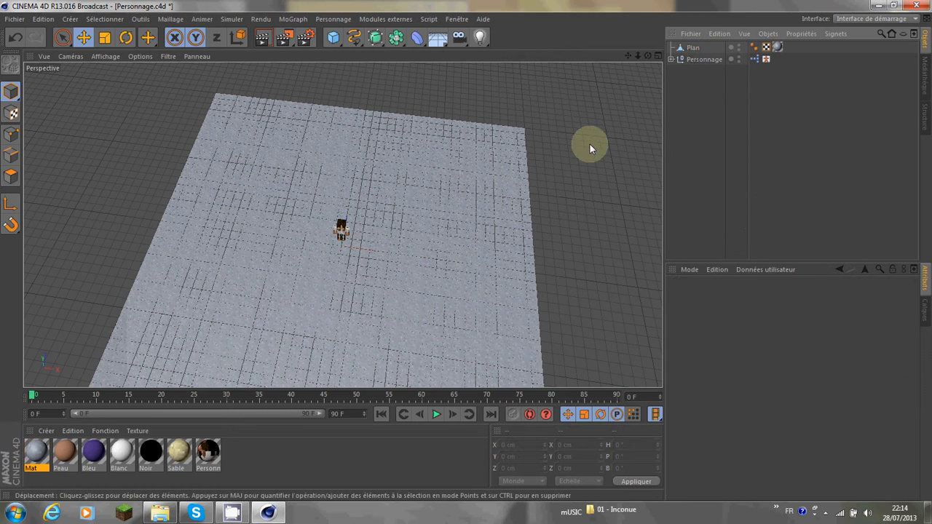
Create a second new material with Bricks from the Blocs\tex folder as its colour texture, without copying the image to the project location
mouse_move(647, 56)
left_mouse_down()
mouse_move(467, 255)
mouse_move(632, 58)
left_mouse_up()
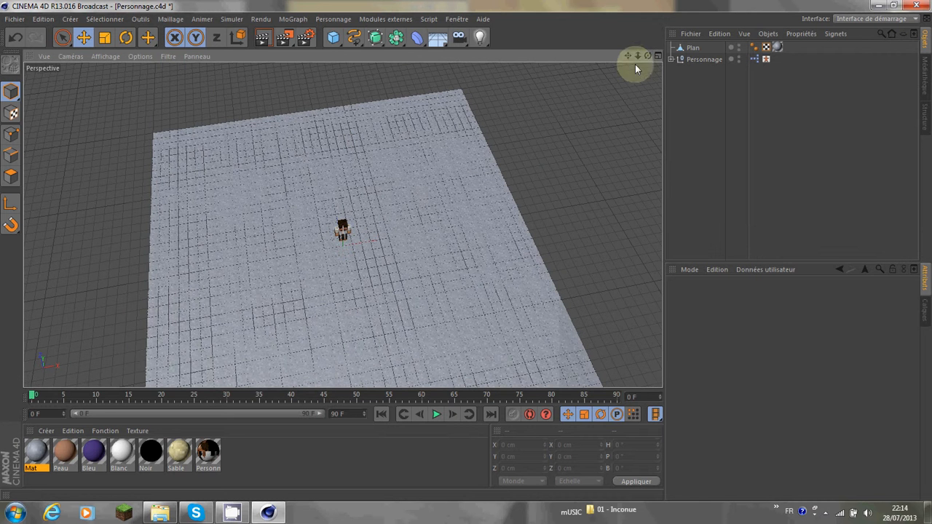
left_click(42, 431)
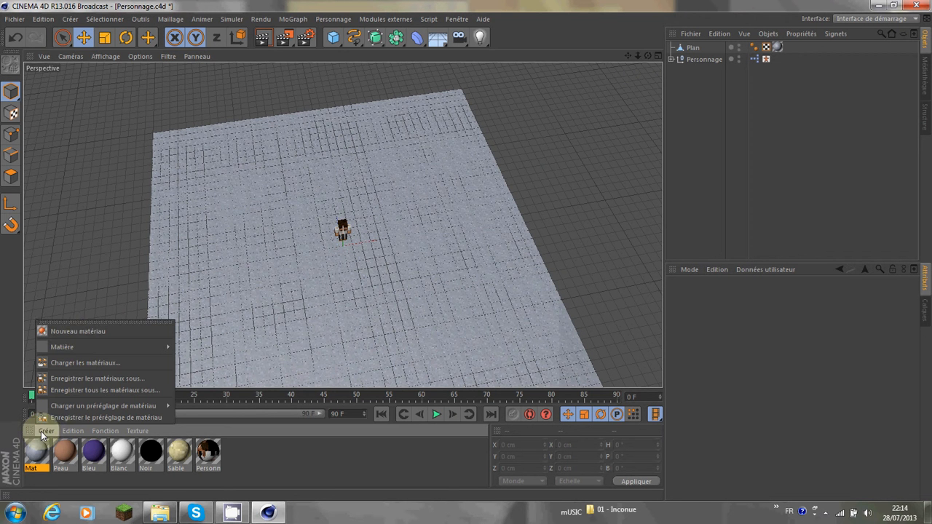
left_click(68, 331)
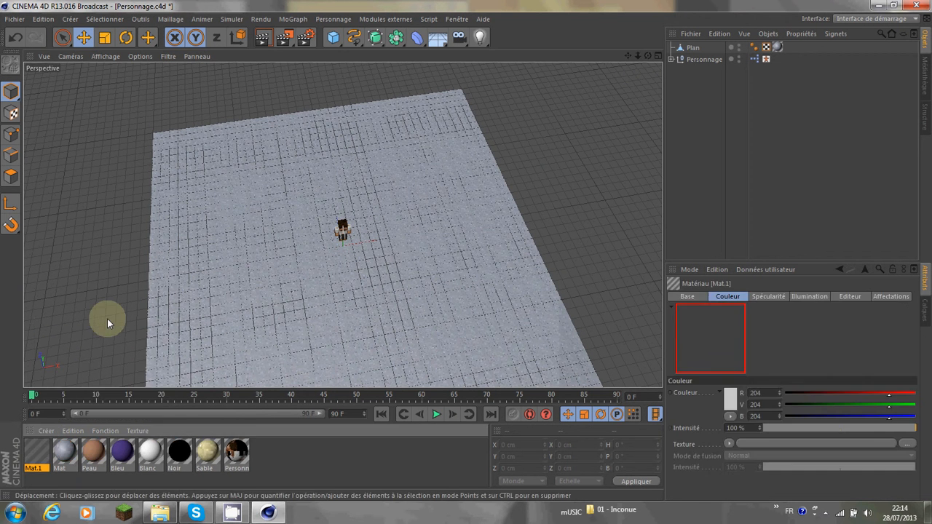
double_click(37, 453)
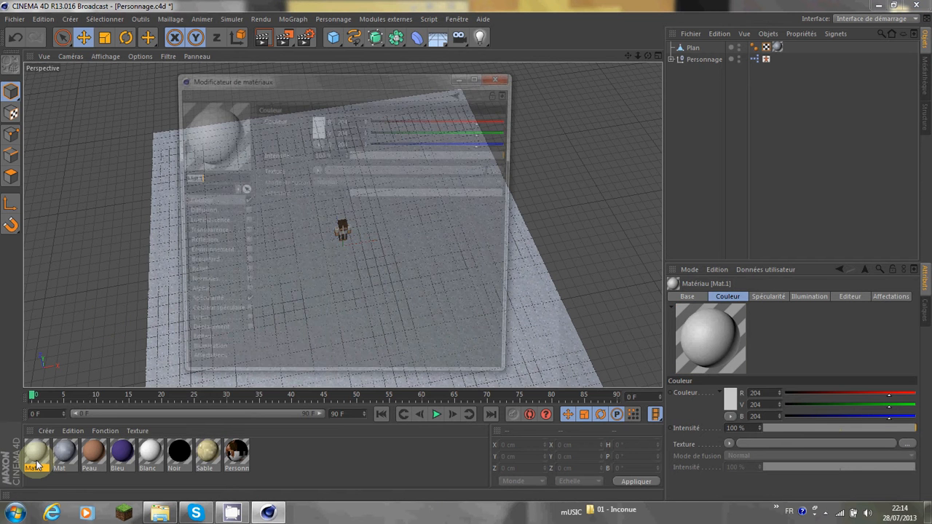
left_click(506, 171)
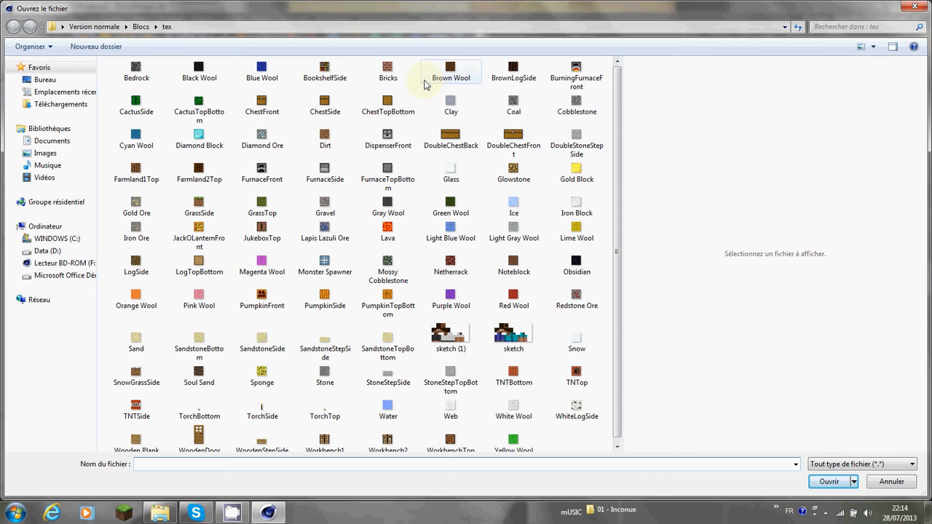
double_click(374, 81)
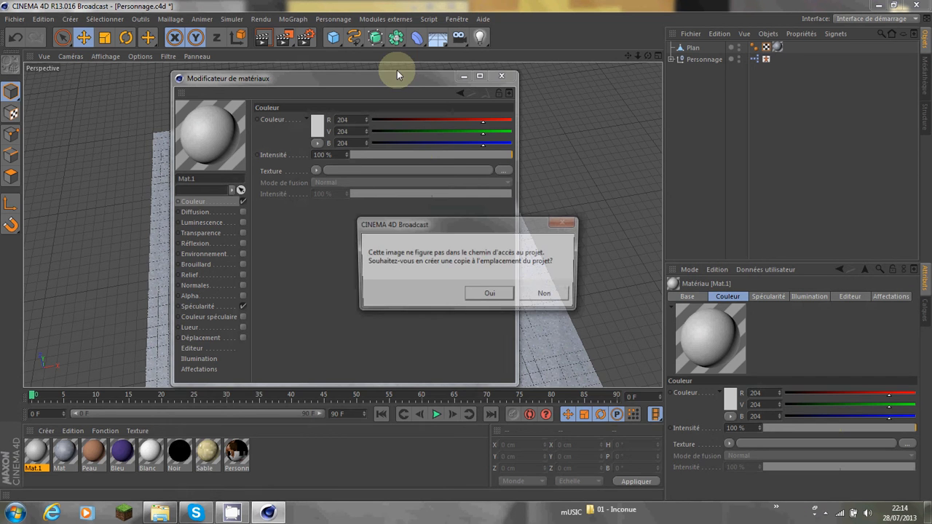
left_click(547, 295)
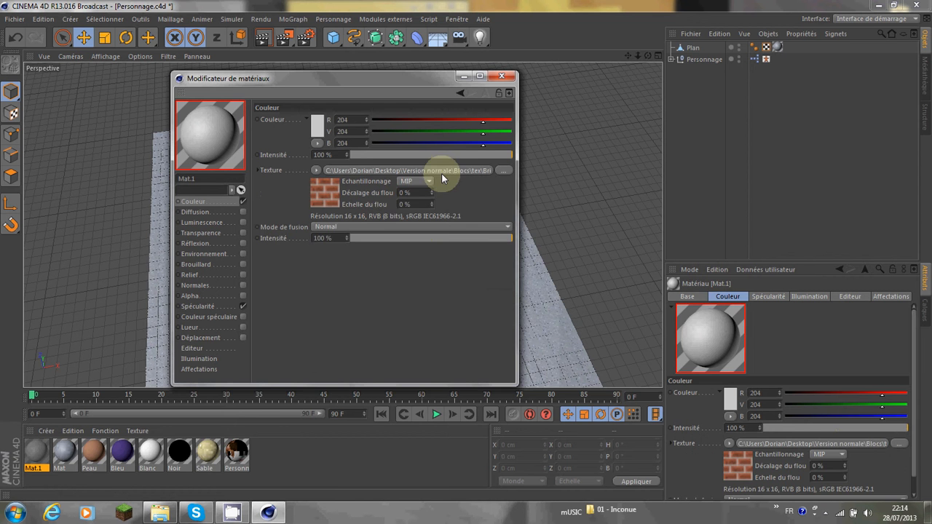
Set the brick texture's sampling (Echantillonnage) to Sans and close the material editor
left_click(415, 182)
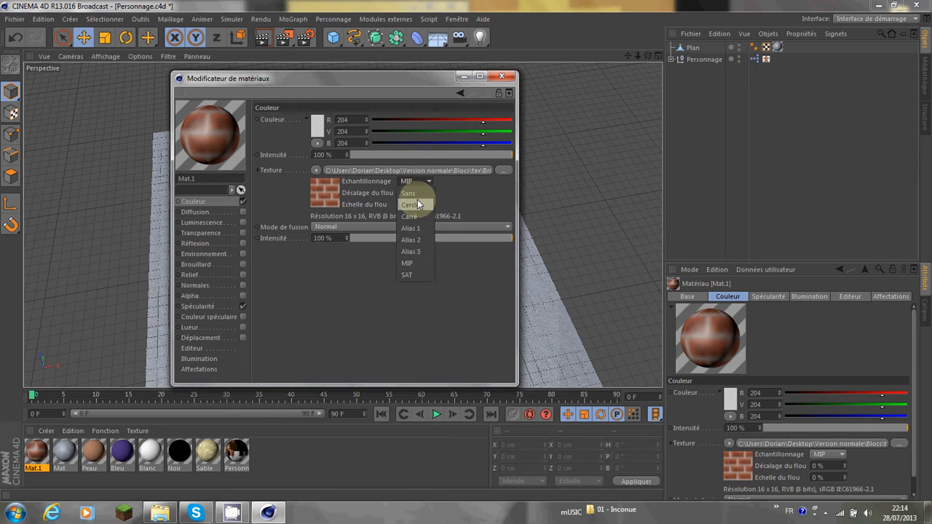
left_click(419, 194)
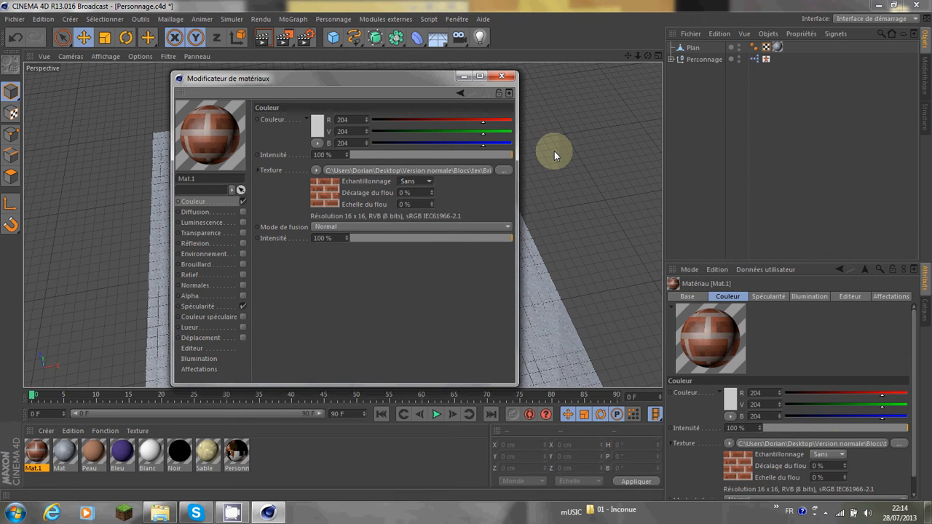
left_click(501, 76)
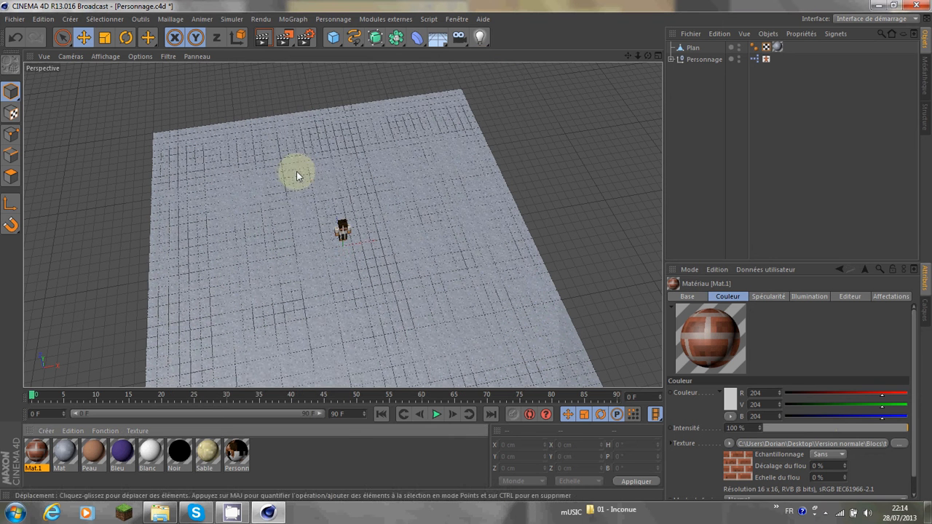
Select an irregular patch of polygons at one corner of the ground plane with the selection brush (Pinceau de sélection) in polygon mode
left_click(67, 36)
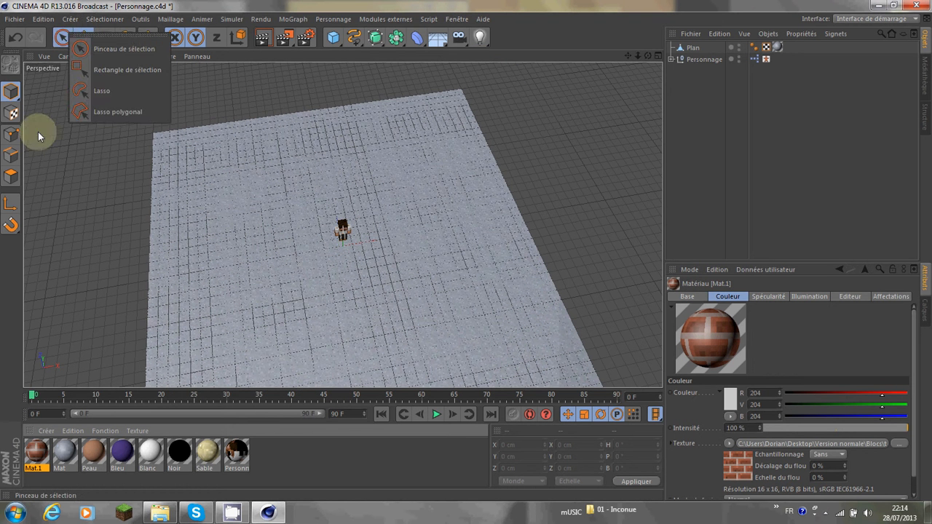
left_click(11, 176)
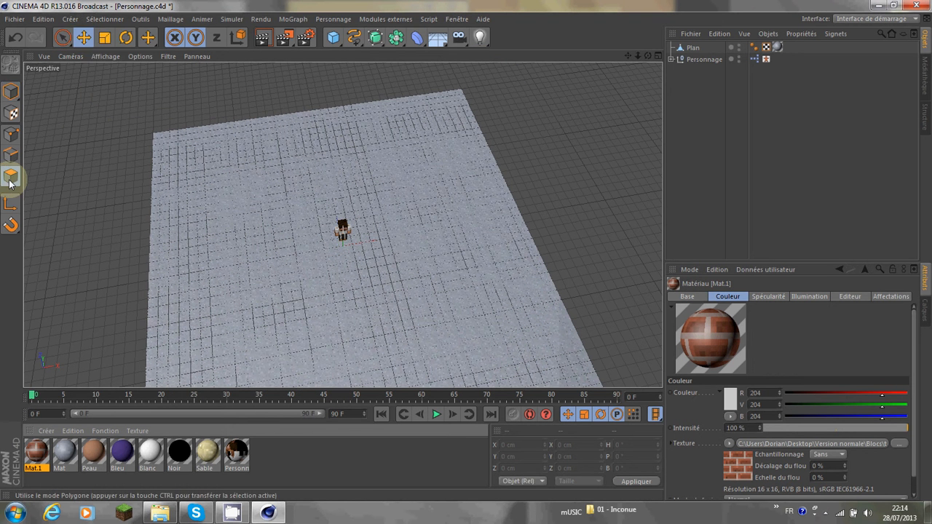
left_click(62, 40)
left_click(696, 46)
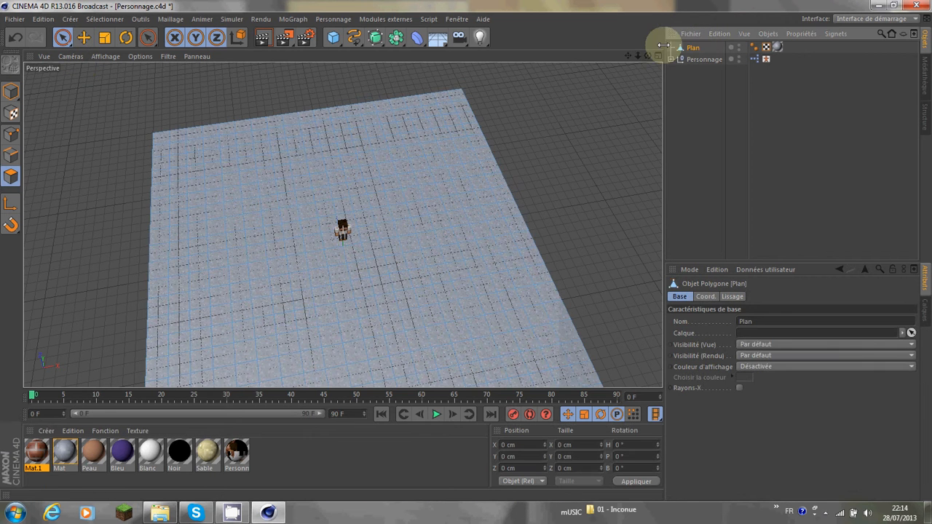
left_click_drag(646, 56, 410, 54)
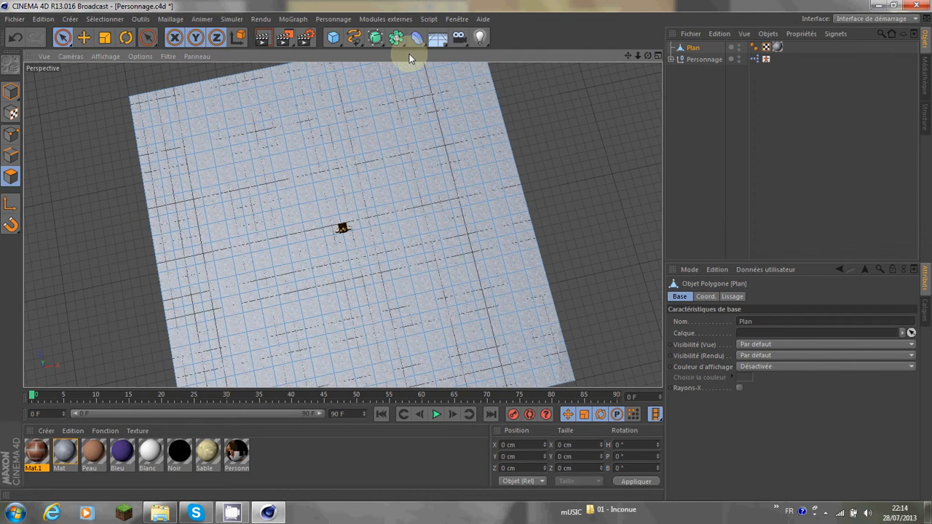
mouse_move(133, 94)
left_mouse_down()
mouse_move(162, 109)
mouse_move(222, 77)
mouse_move(194, 108)
mouse_move(152, 225)
mouse_move(169, 141)
left_mouse_up()
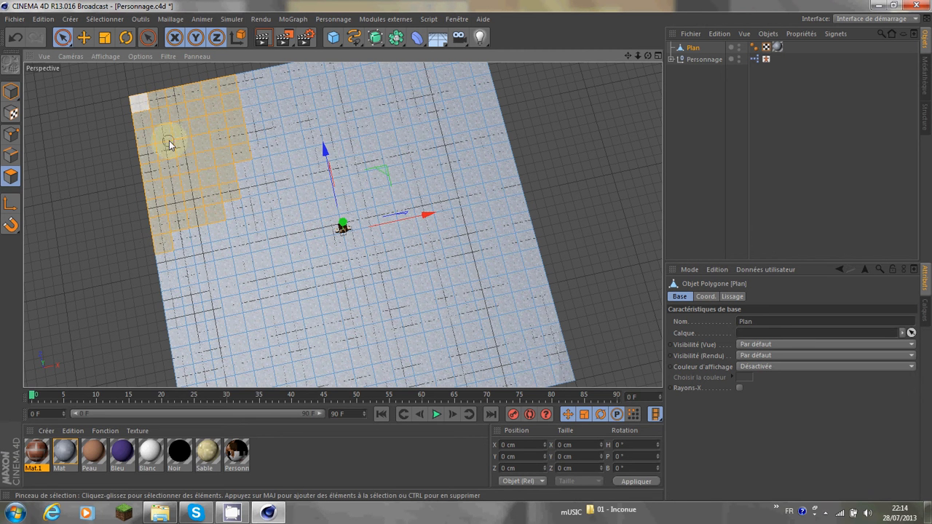
mouse_move(142, 231)
left_mouse_down()
mouse_move(224, 132)
mouse_move(144, 274)
mouse_move(184, 197)
left_mouse_up()
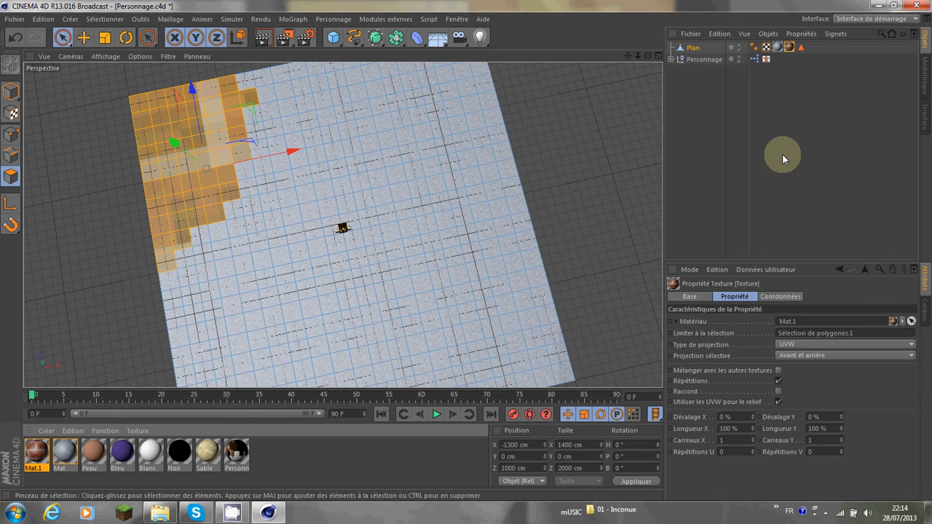
Apply the brick material to the selected corner polygons, set its projection type to Cubique, and deselect the plane
left_click(791, 343)
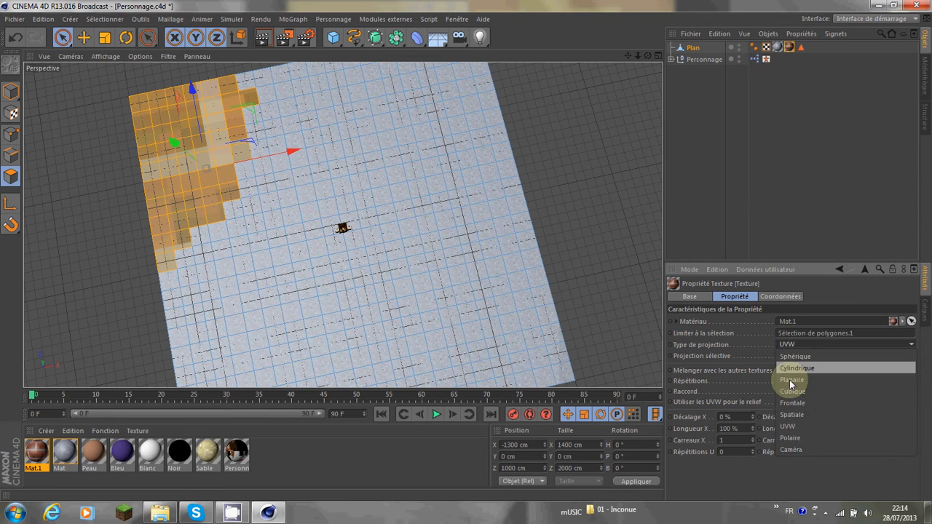
left_click(791, 392)
left_click(738, 184)
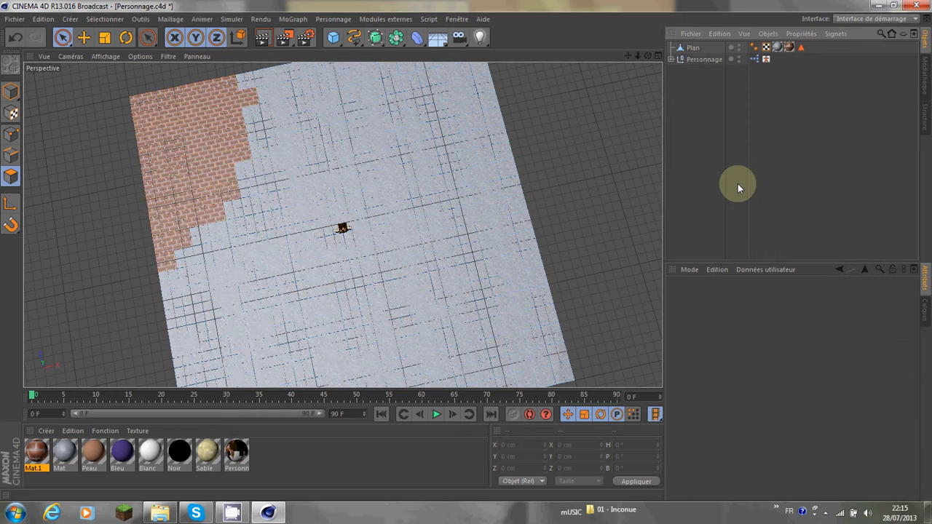
left_click_drag(649, 56, 466, 250)
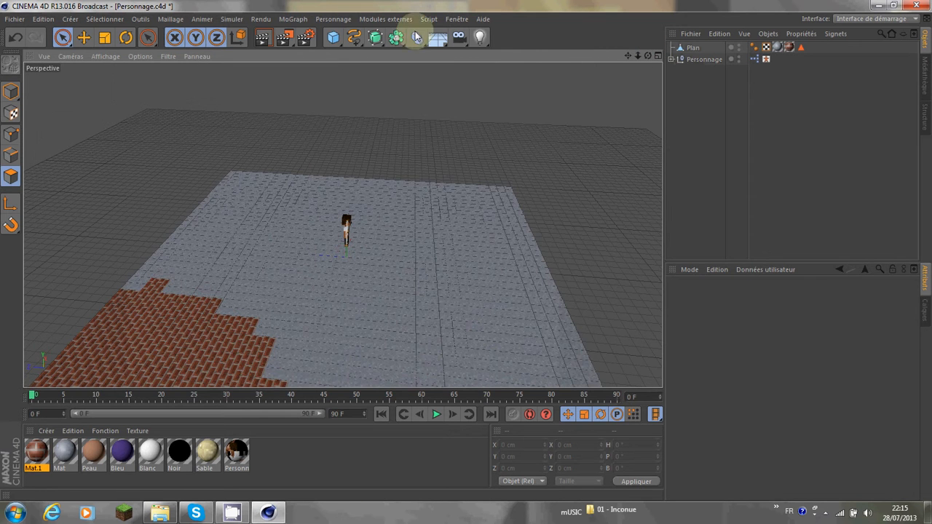
left_click(354, 37)
left_click(332, 39)
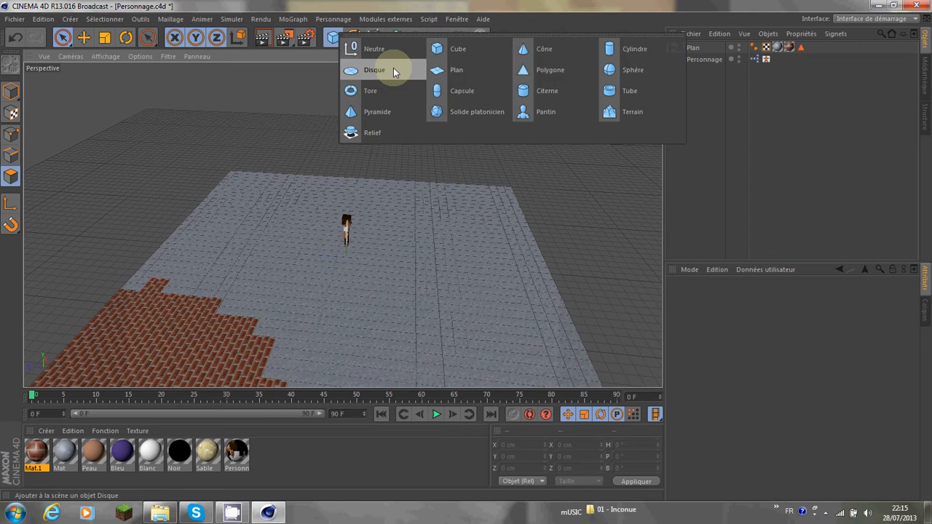
left_click(752, 98)
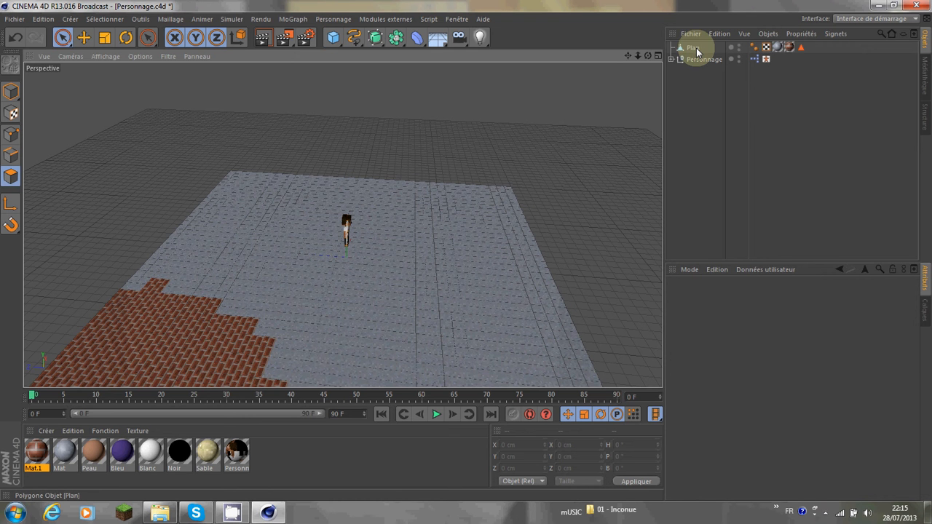
Duplicate the textured ground plane by copying and pasting it
left_click(693, 48)
key("ctrl+c")
left_click(776, 137)
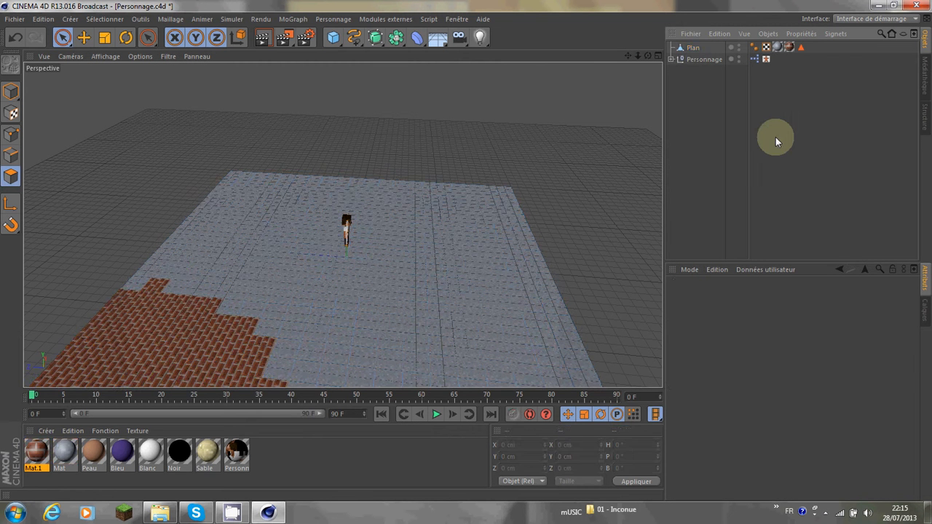
key("ctrl+v")
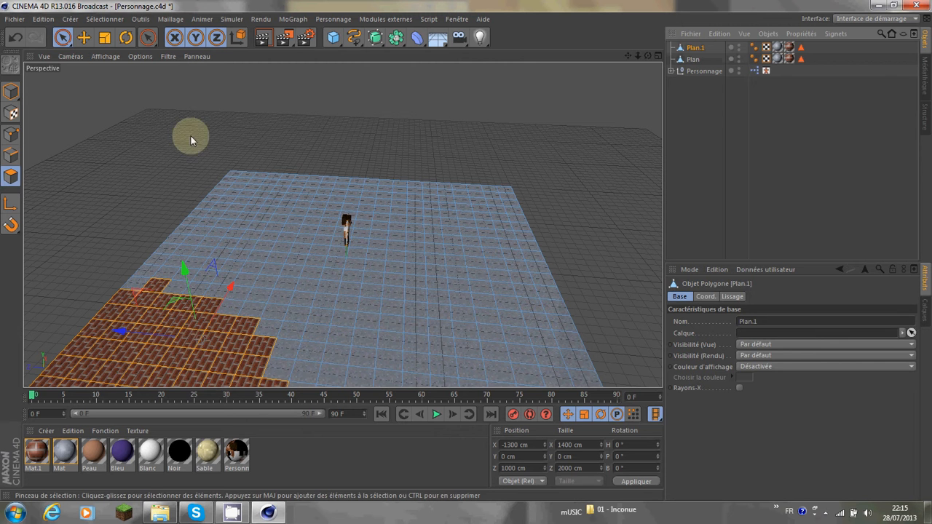
left_click(126, 38)
left_click_drag(216, 302, 245, 250)
left_click(15, 35)
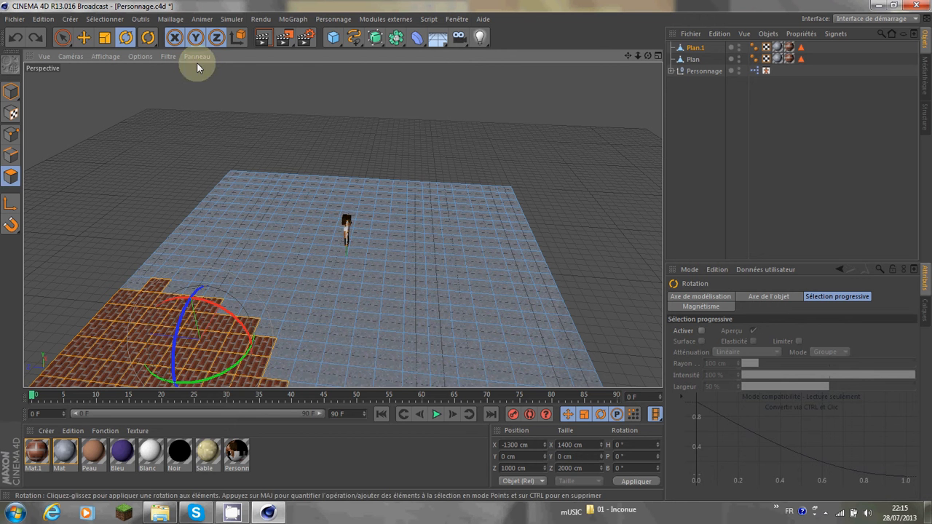
Add a new plane primitive and set its width and height to 4000 cm each
left_click_drag(345, 40, 470, 72)
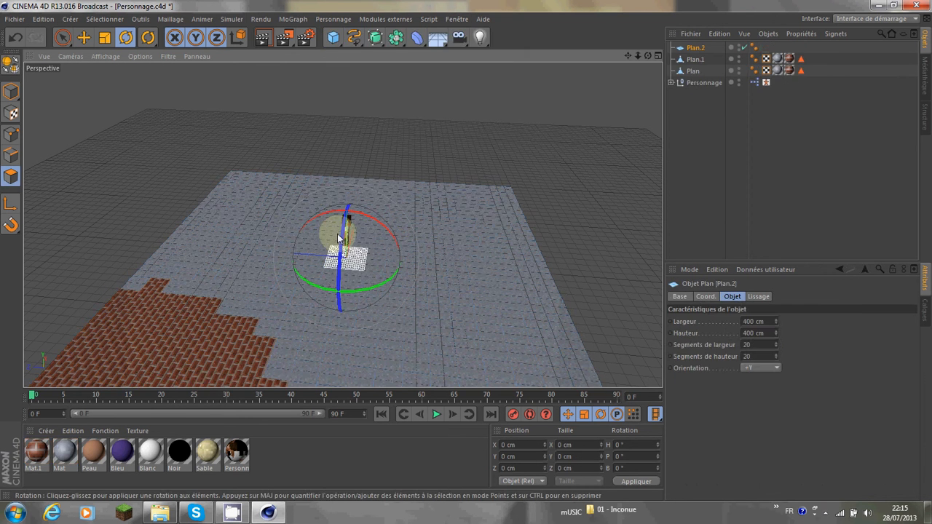
left_click(750, 322)
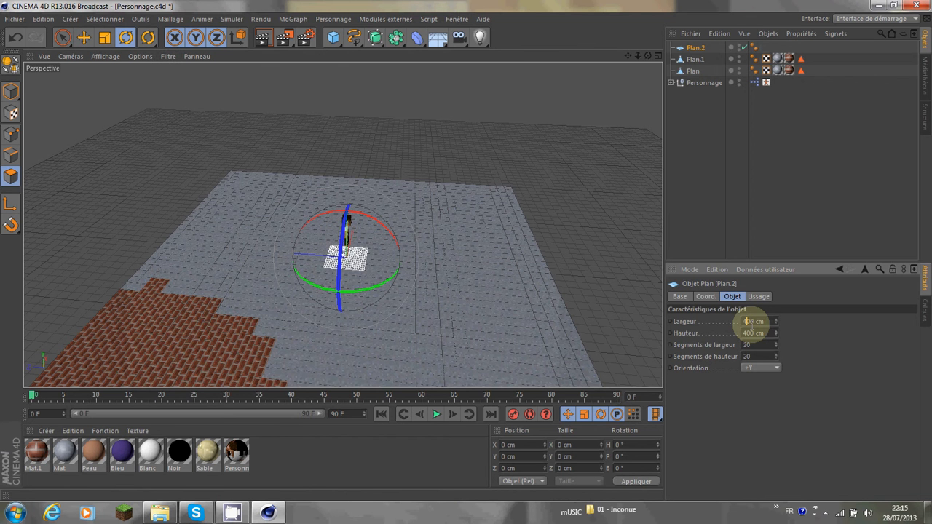
type("0")
key("Return")
left_click(746, 332)
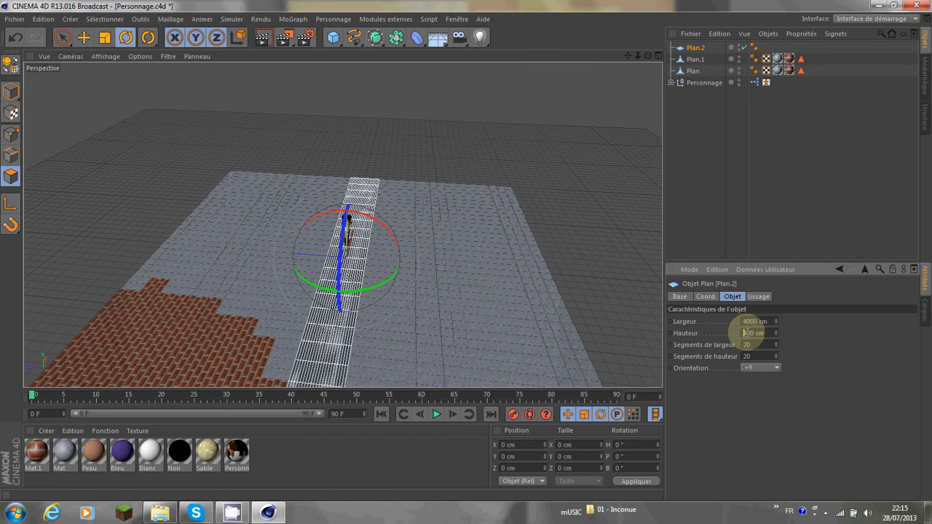
type("0")
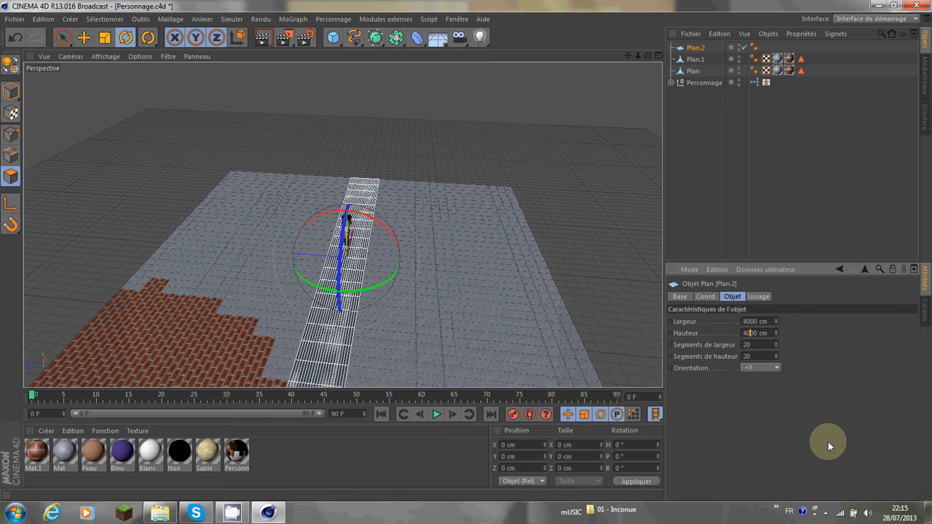
key("Return")
Rotate the new plane upright and move it to the far edge of the ground, behind the character, as a wall
left_click_drag(343, 231, 345, 362)
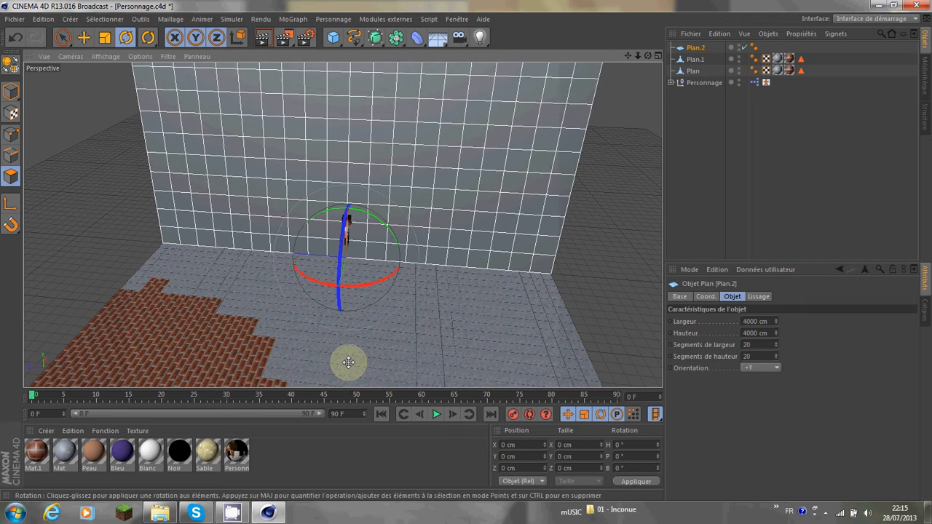
left_click(84, 38)
left_click(263, 140)
left_click_drag(339, 297, 431, 279)
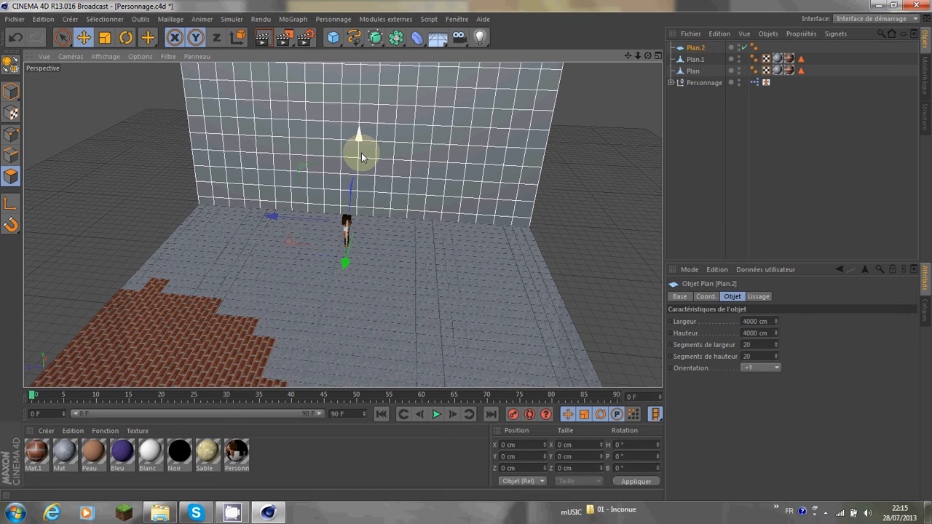
left_click_drag(361, 153, 362, 146)
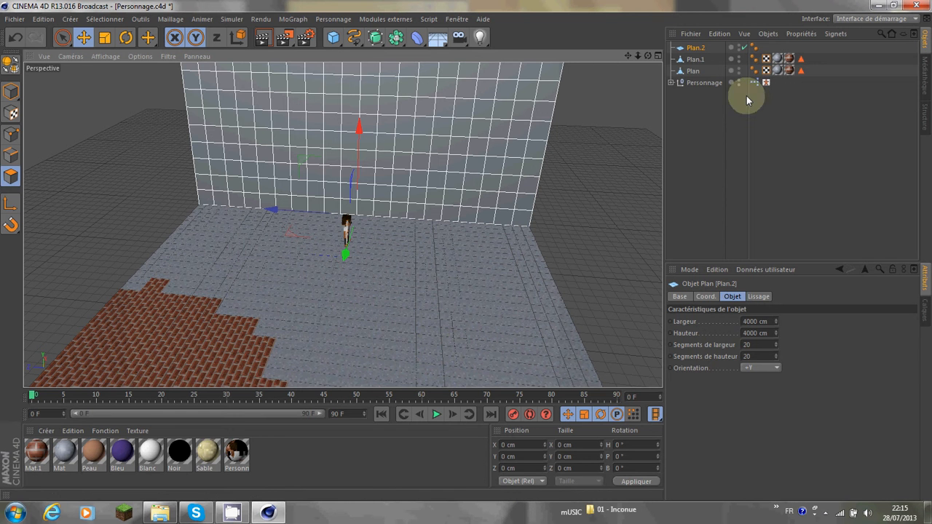
left_click(703, 59)
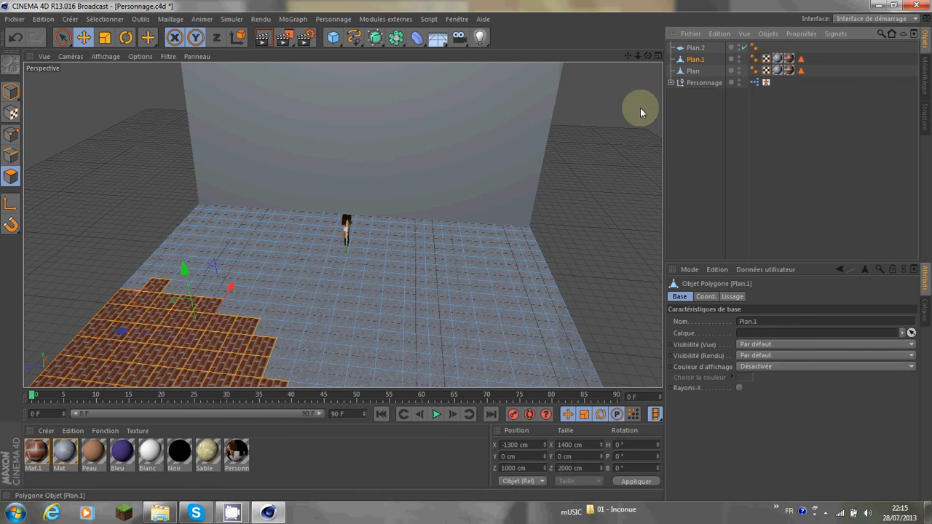
left_click_drag(219, 304, 296, 270)
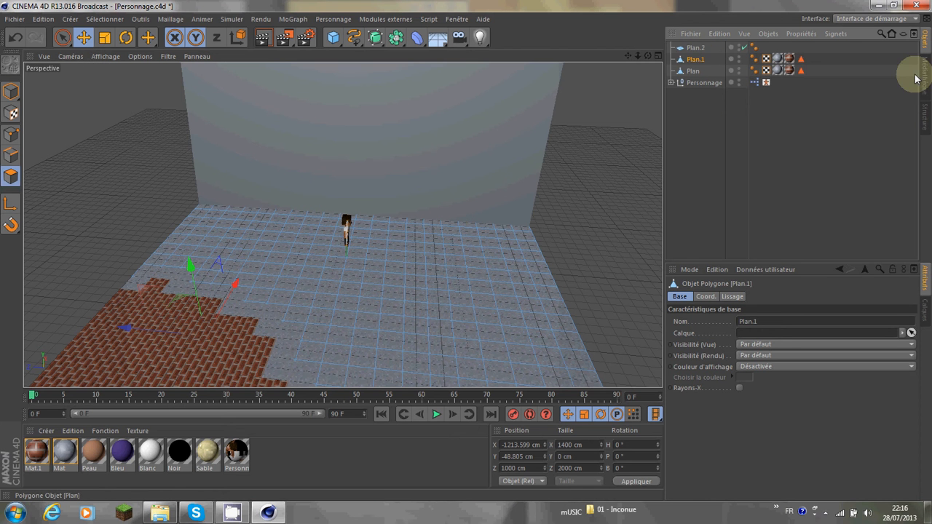
left_click_drag(860, 61, 679, 56)
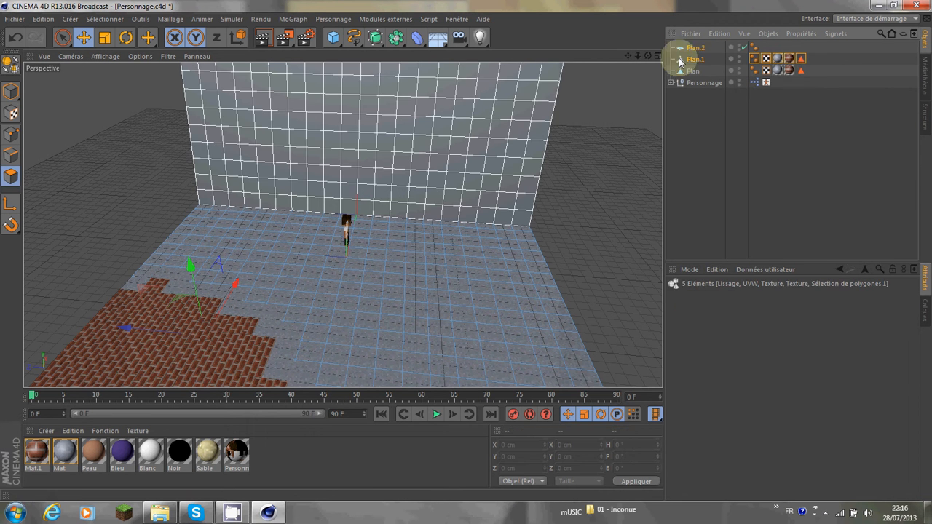
left_click_drag(820, 67, 667, 76)
left_click_drag(224, 300, 319, 183)
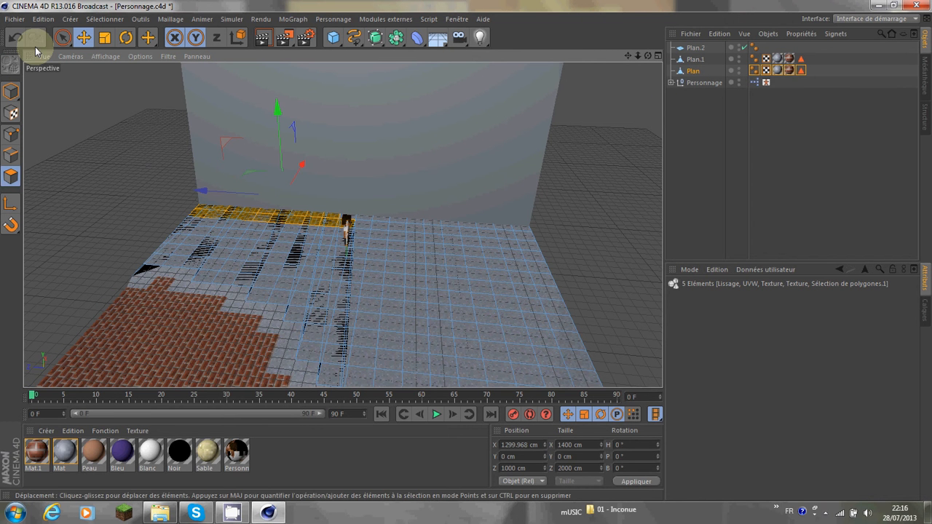
left_click(15, 38)
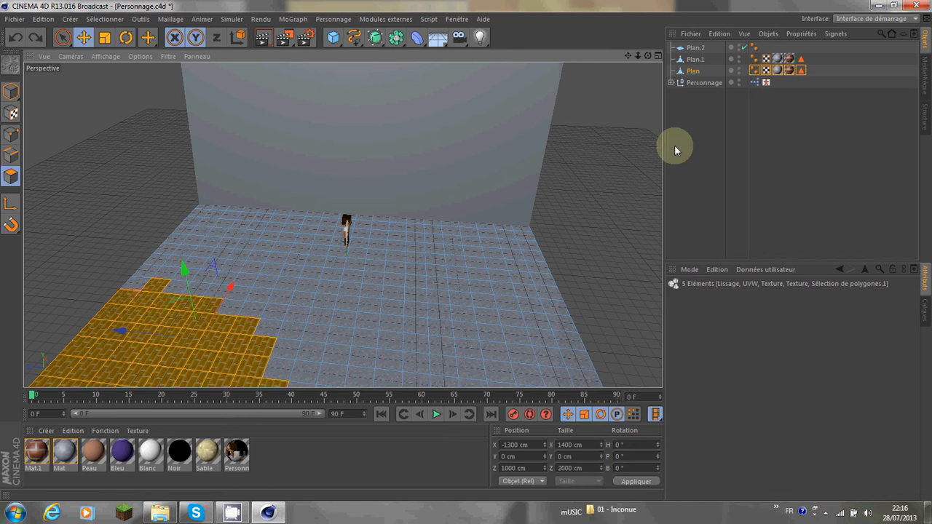
left_click(502, 180)
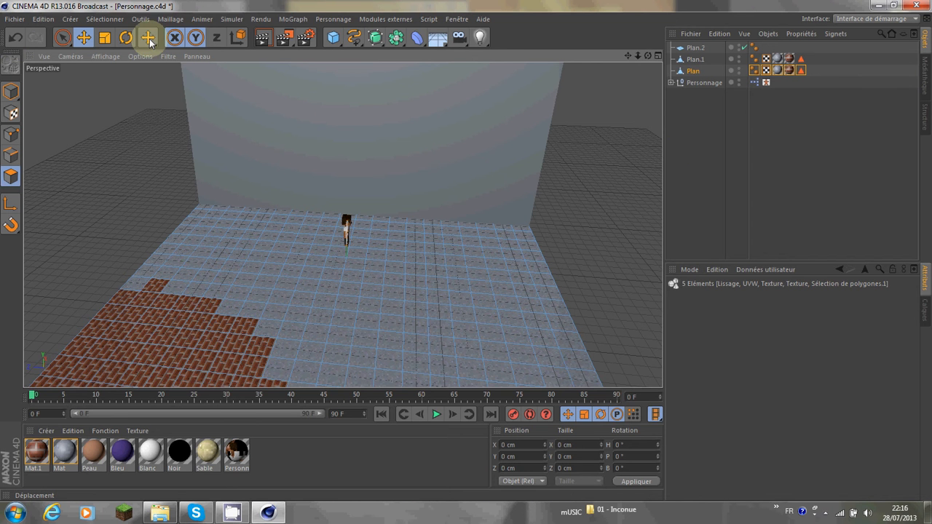
left_click(353, 186)
left_click_drag(364, 171, 323, 294)
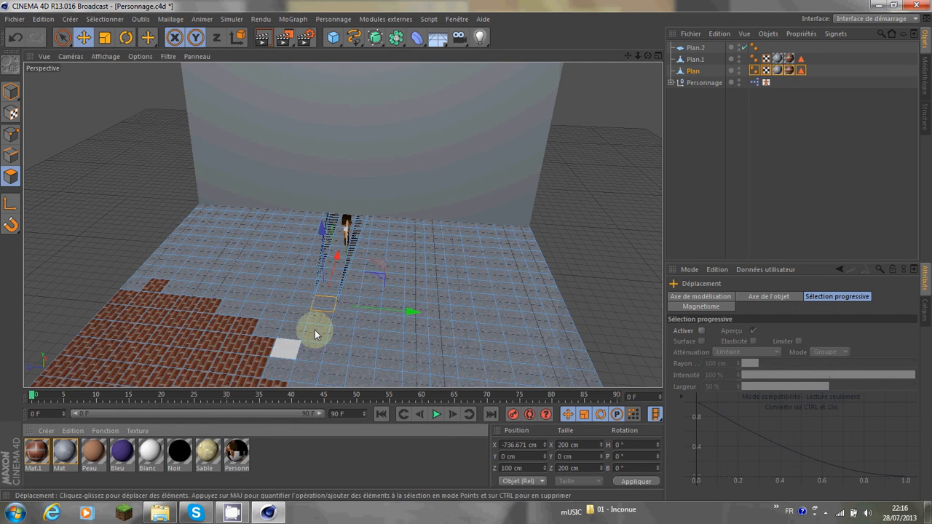
left_click(14, 39)
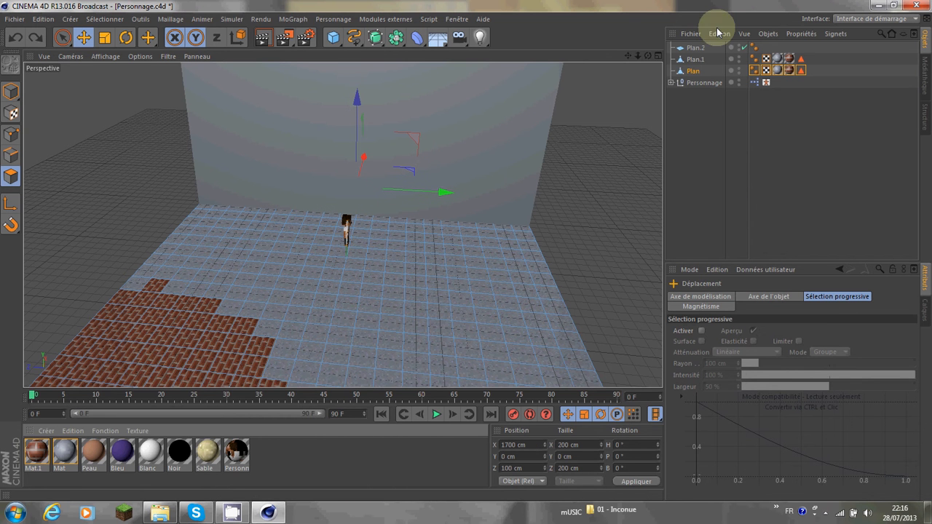
left_click(694, 72)
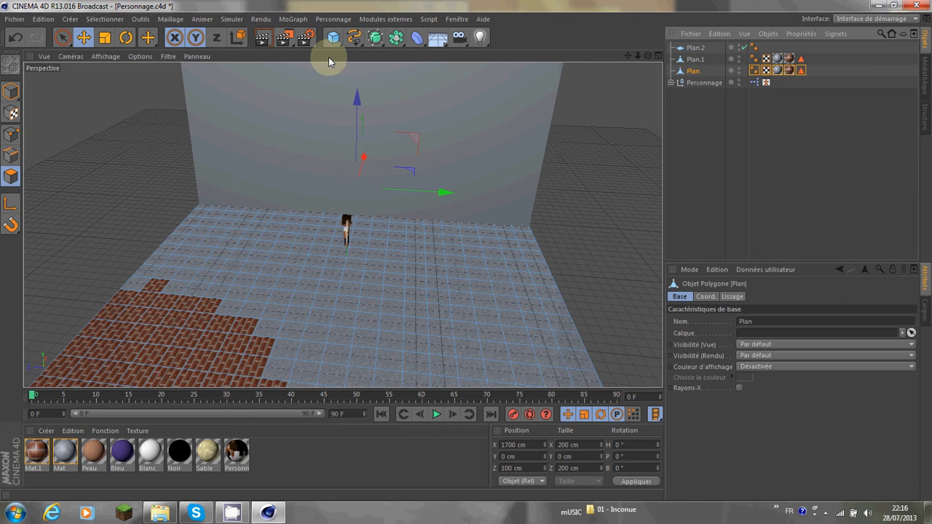
Move the upright wall plane Plan.2 slightly further back behind the character and deselect it
left_click(688, 47)
left_click_drag(340, 196, 365, 247)
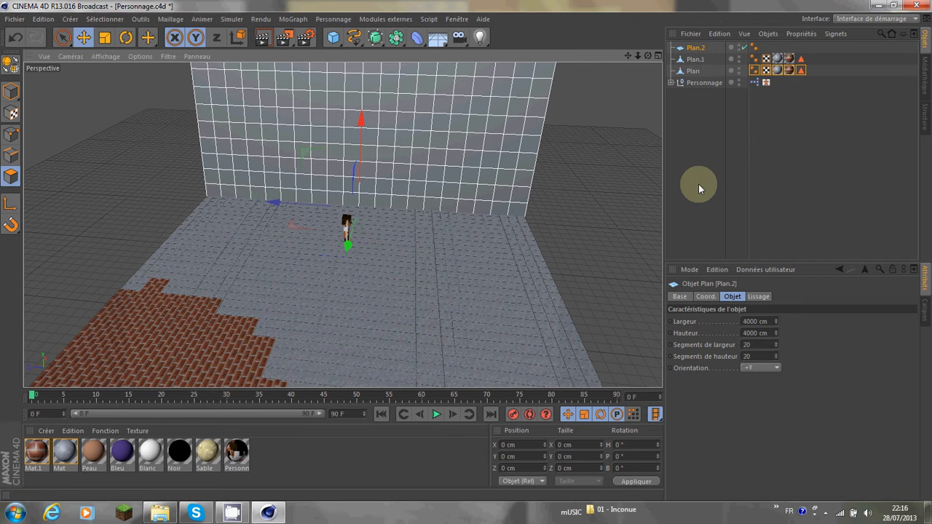
left_click(699, 184)
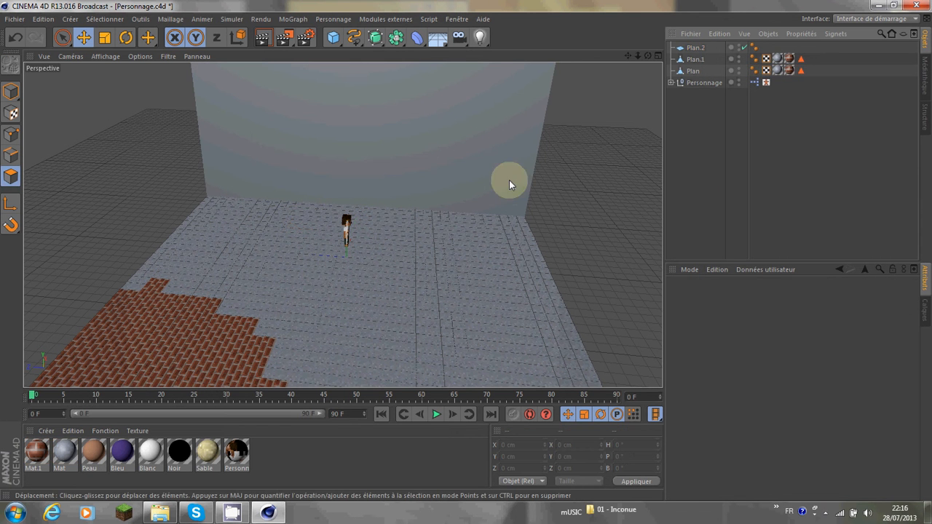
Expand the Personnage hierarchy down to the joints of Jambe droite
left_click_drag(648, 55, 484, 249)
left_click_drag(630, 55, 466, 250)
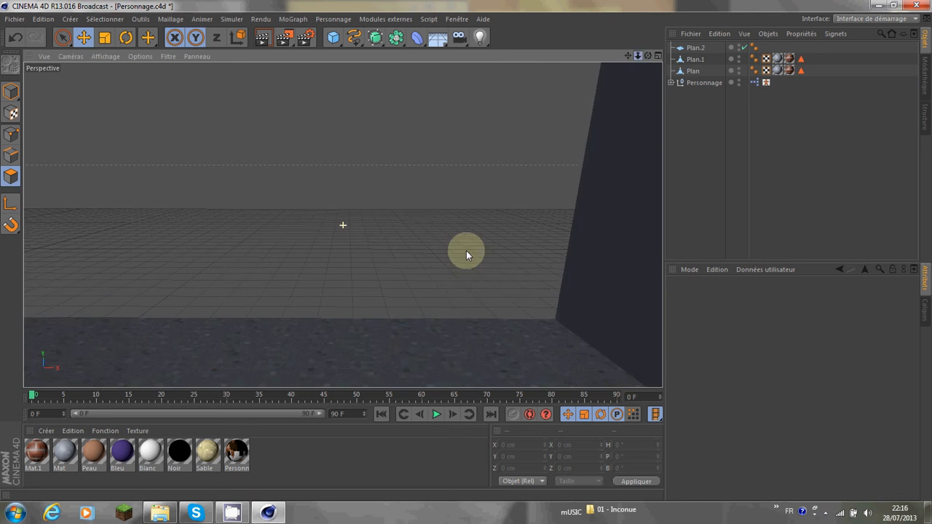
left_click_drag(630, 55, 468, 252)
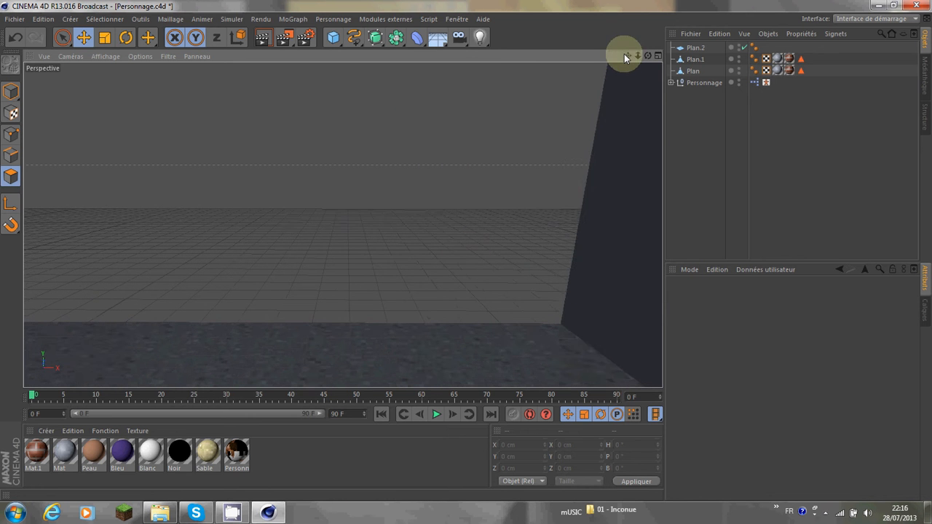
left_click_drag(637, 55, 466, 251)
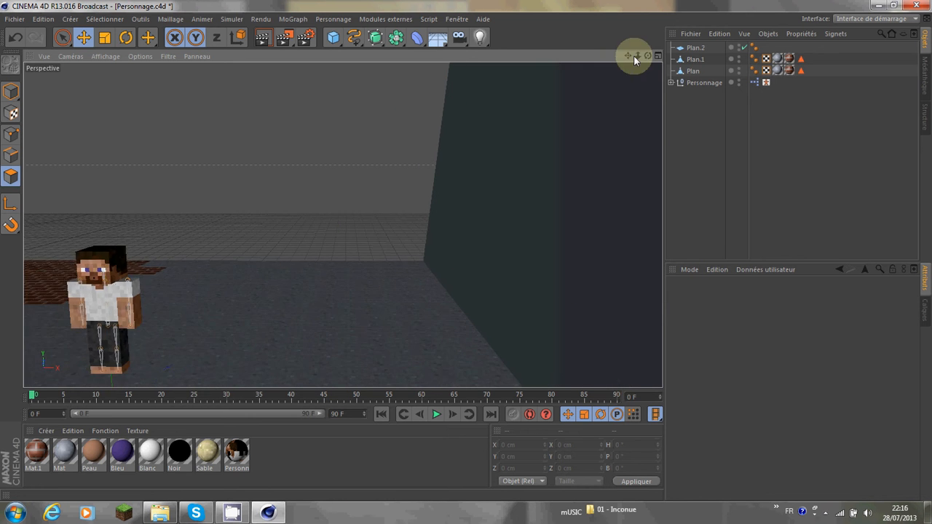
left_click_drag(629, 56, 495, 183)
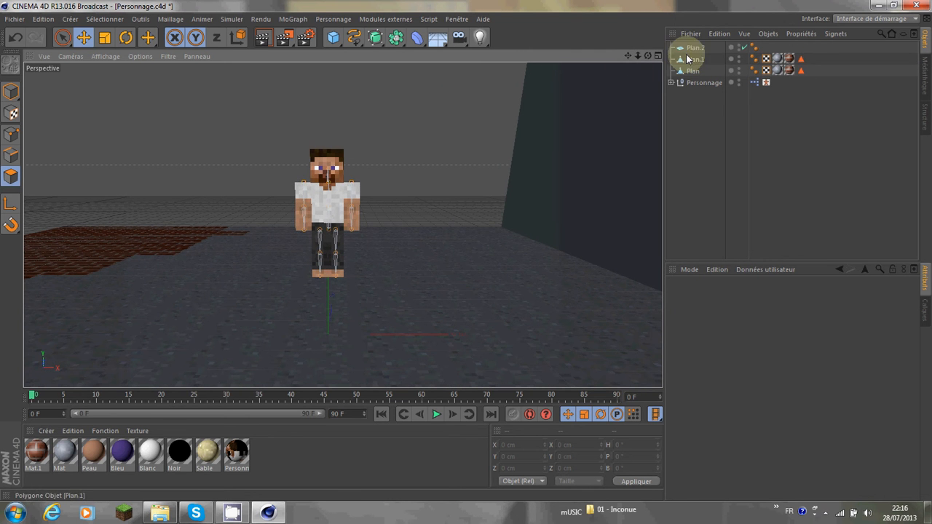
left_click(671, 82)
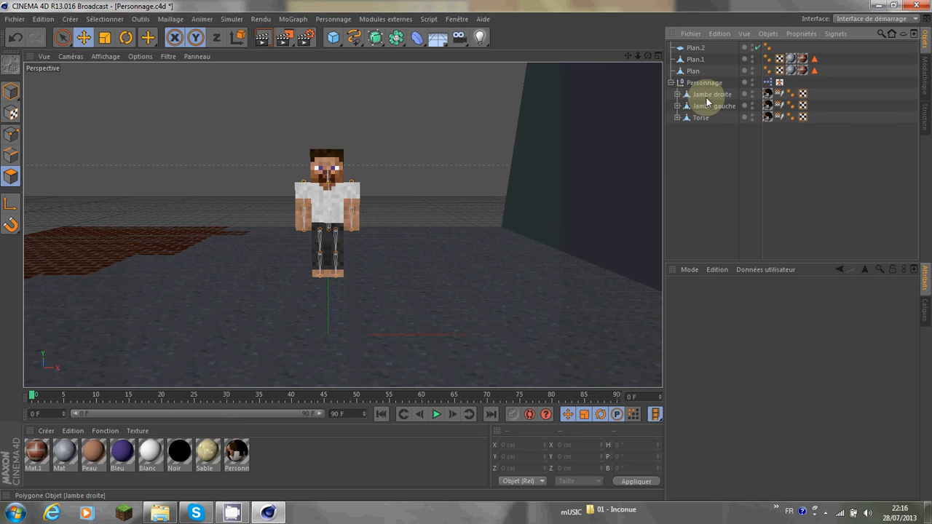
left_click(677, 95)
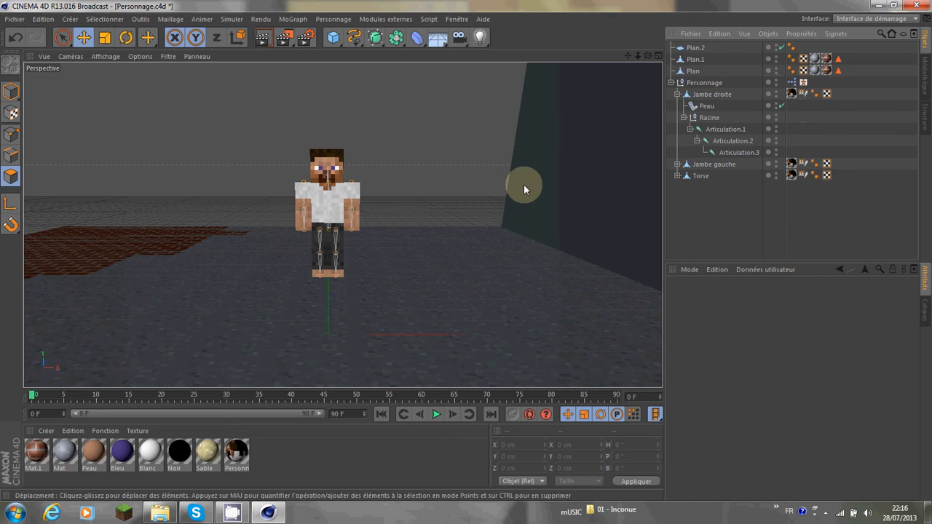
Record a keyframe for the Personnage object at frame 0 and deselect it
left_click(701, 83)
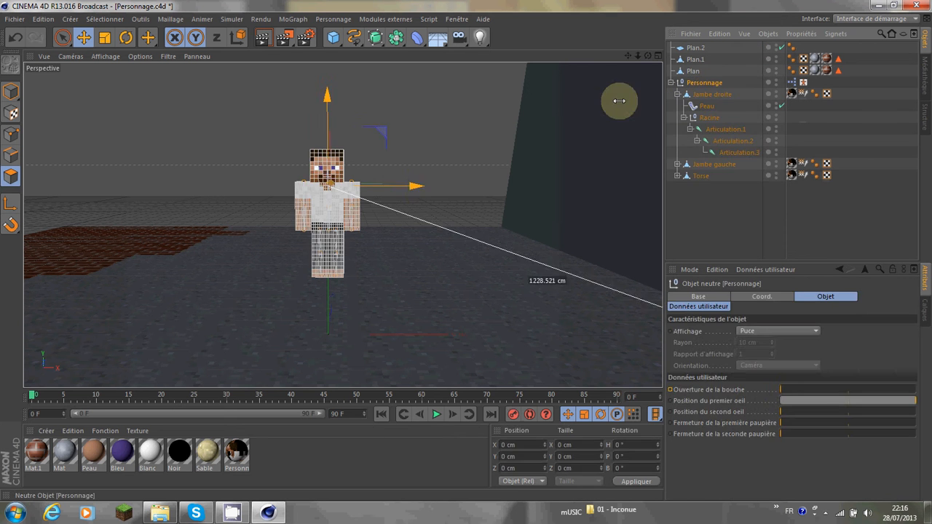
left_click(512, 418)
left_click(747, 233)
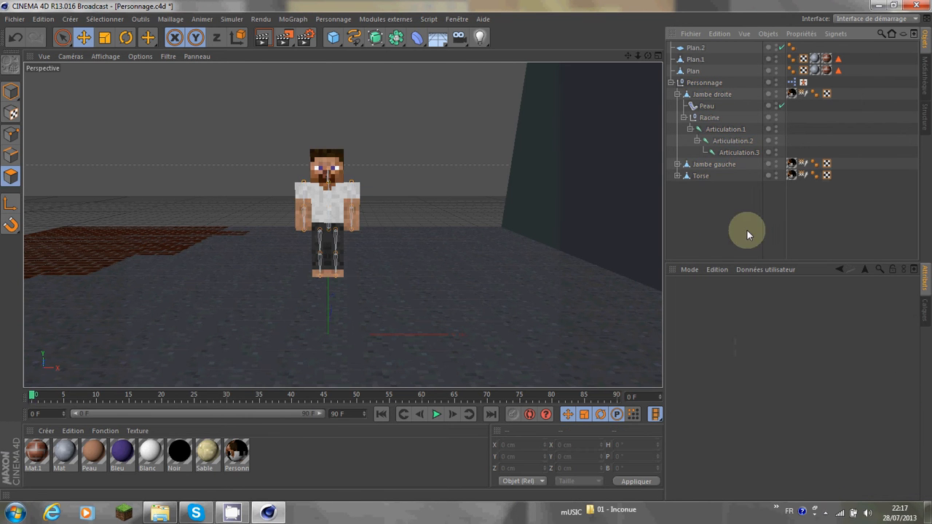
At frame 15, bend the right leg backward at the knee by rotating Articulation.2 to a pitch of about 85°
left_click(718, 87)
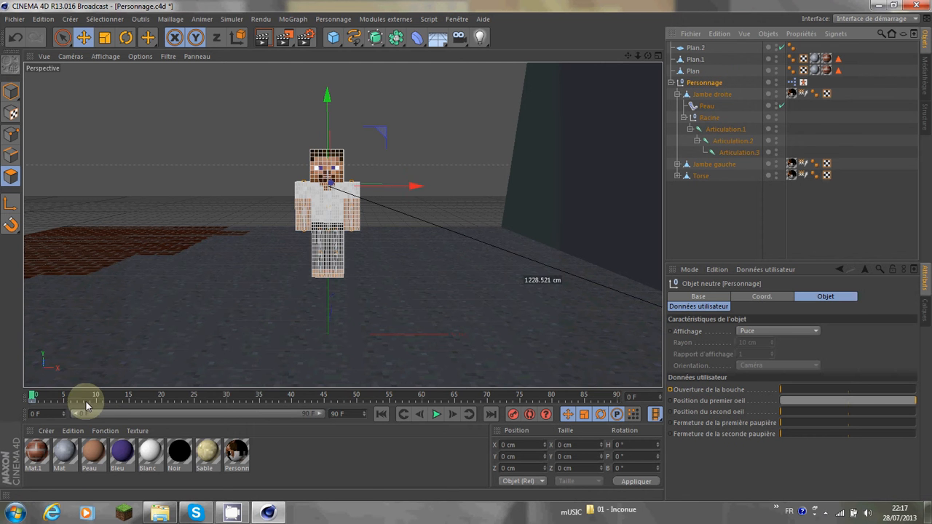
left_click_drag(107, 399, 129, 399)
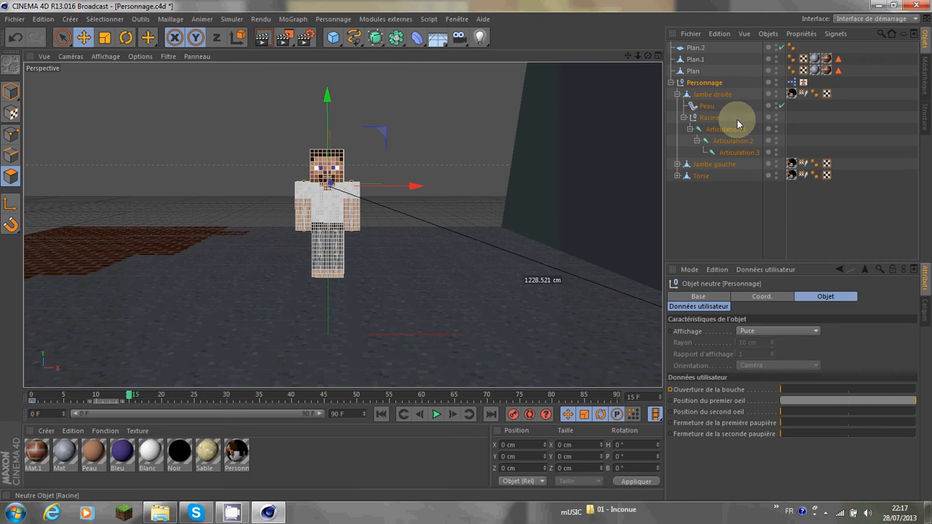
left_click(737, 141)
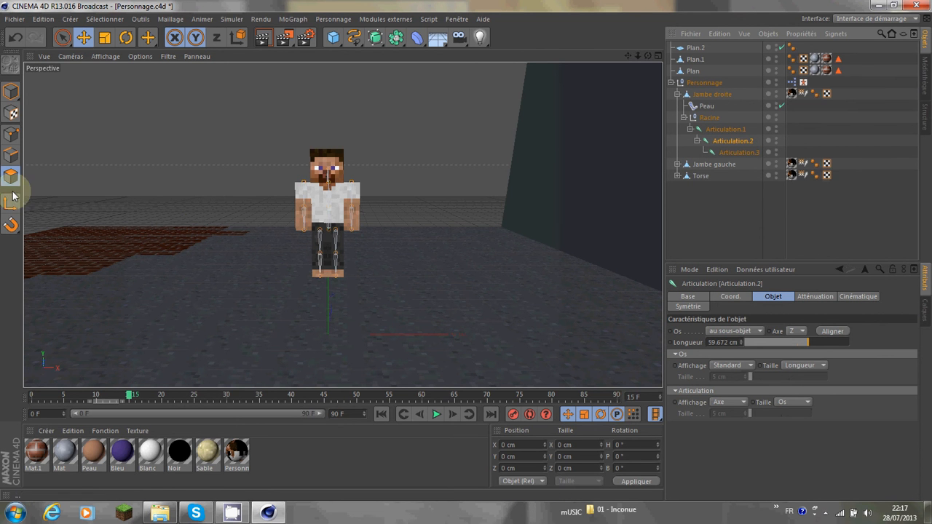
left_click(12, 96)
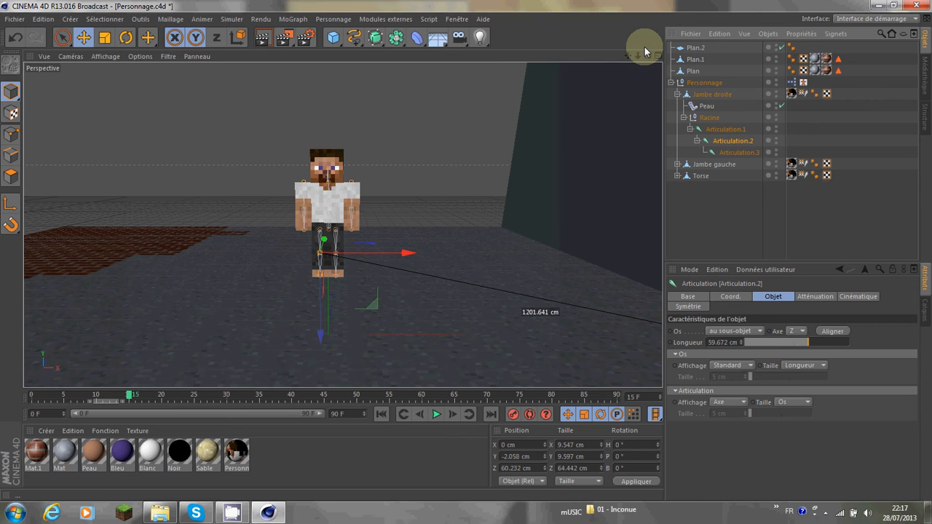
left_click_drag(647, 56, 466, 251)
left_click(128, 40)
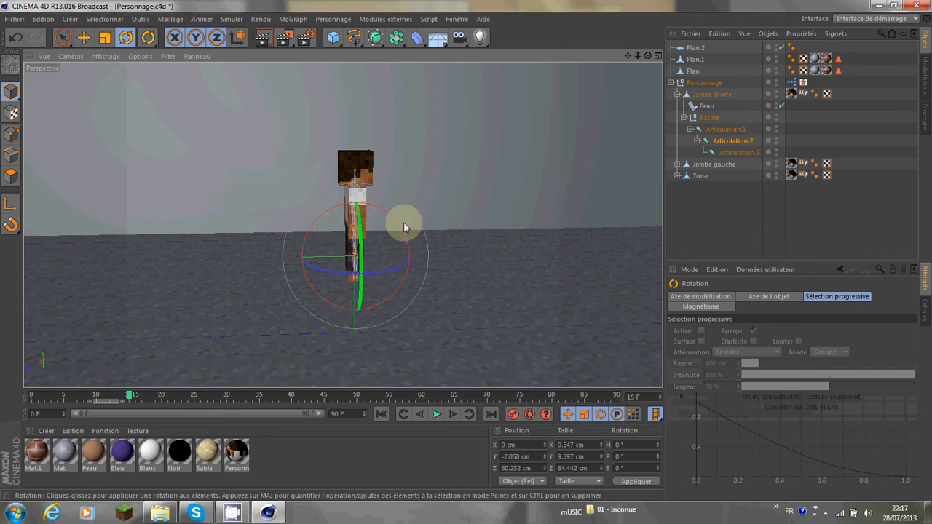
left_click_drag(404, 232, 401, 326)
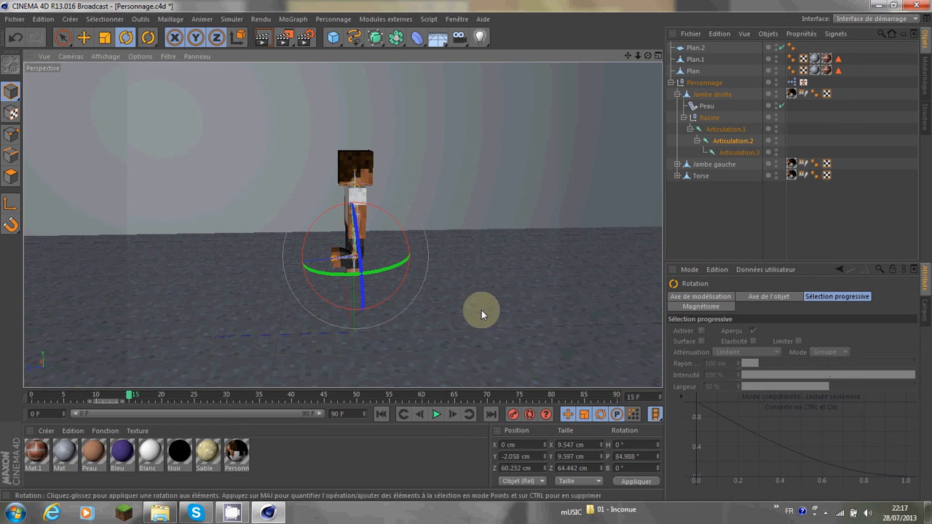
left_click(745, 238)
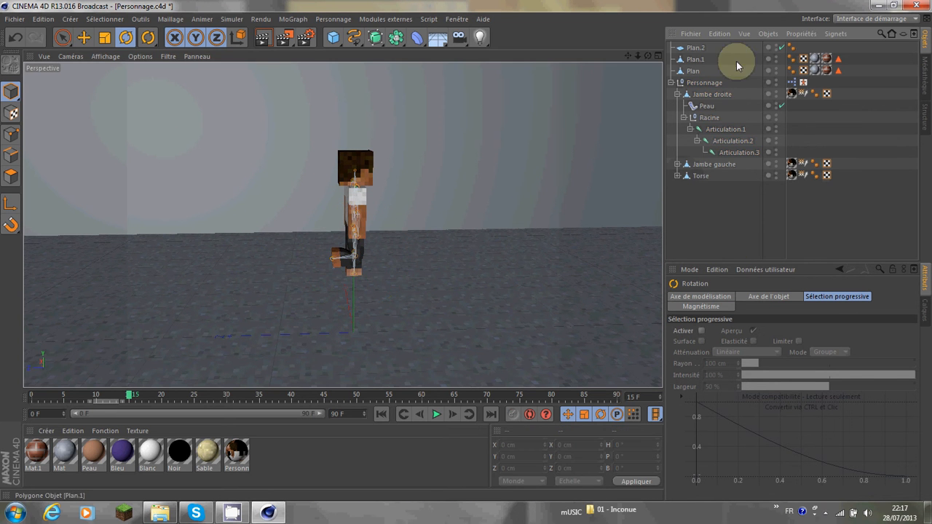
Select the whole Personnage object and record a keyframe for it at frame 15
left_click(705, 95)
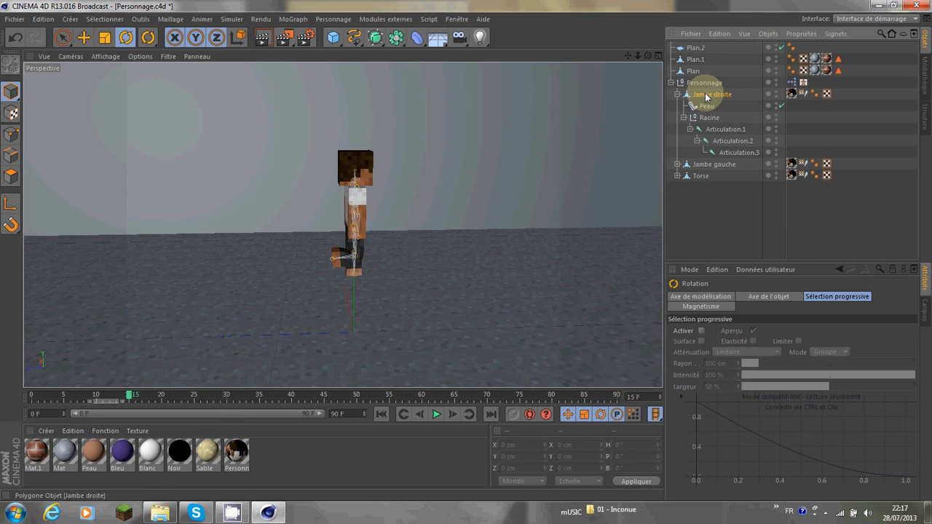
left_click(705, 83)
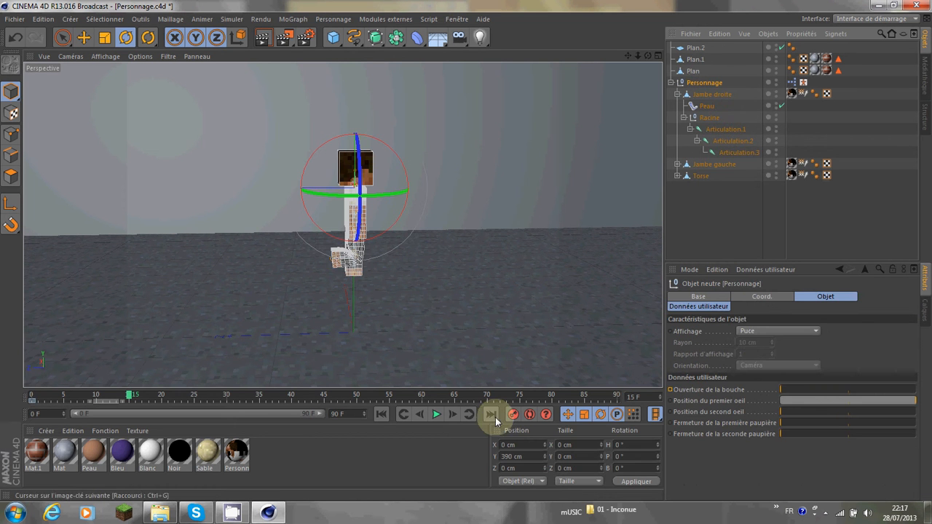
left_click(711, 270)
Play the animation from the start to review the leg movement and pause at frame 24
left_click(436, 414)
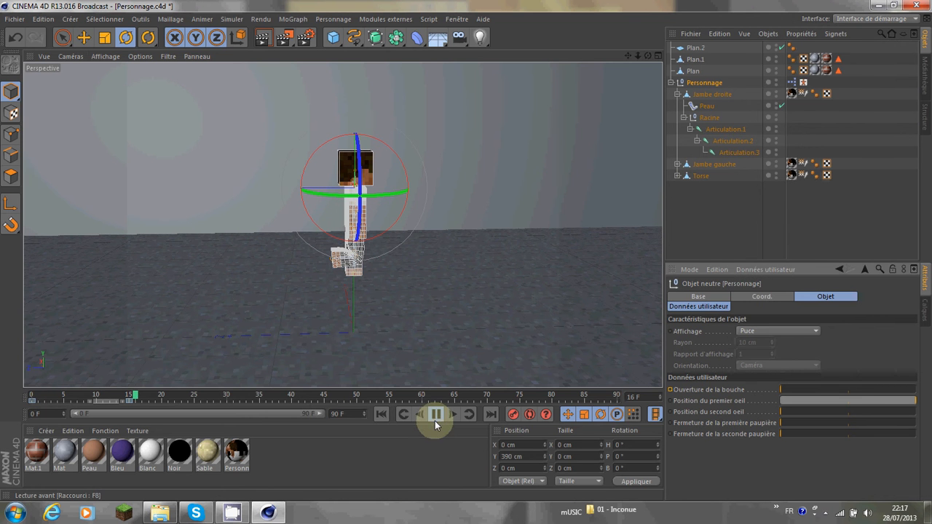
left_click(380, 414)
left_click(380, 414)
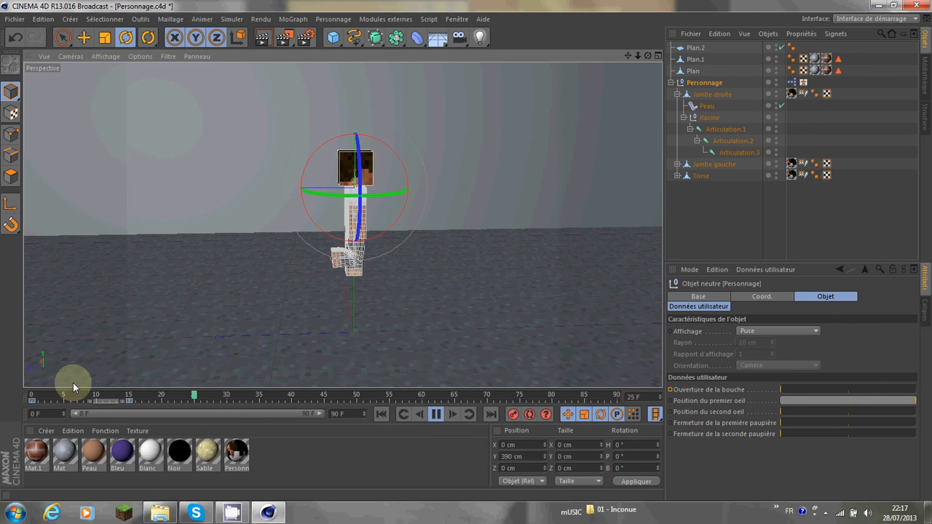
left_click(376, 413)
left_click(439, 415)
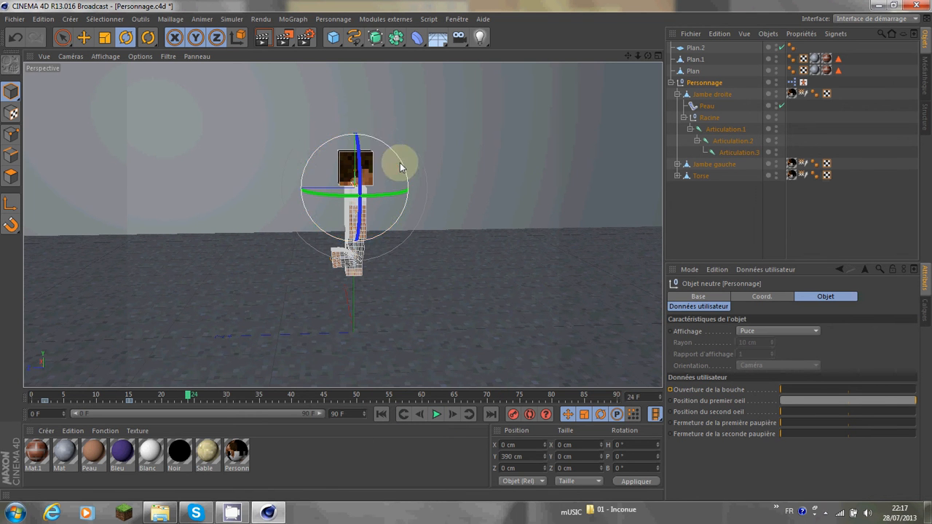
left_click_drag(384, 138, 398, 161)
left_click_drag(404, 174, 401, 173)
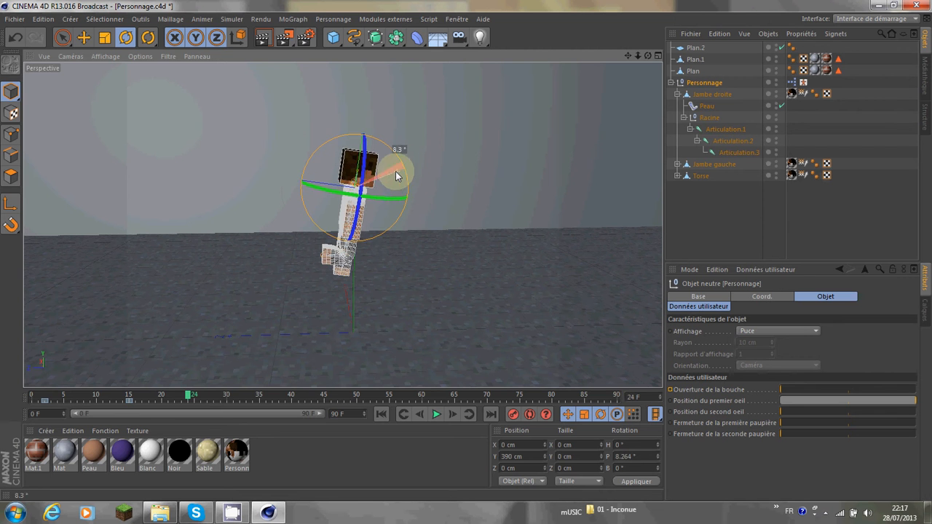
left_click(15, 37)
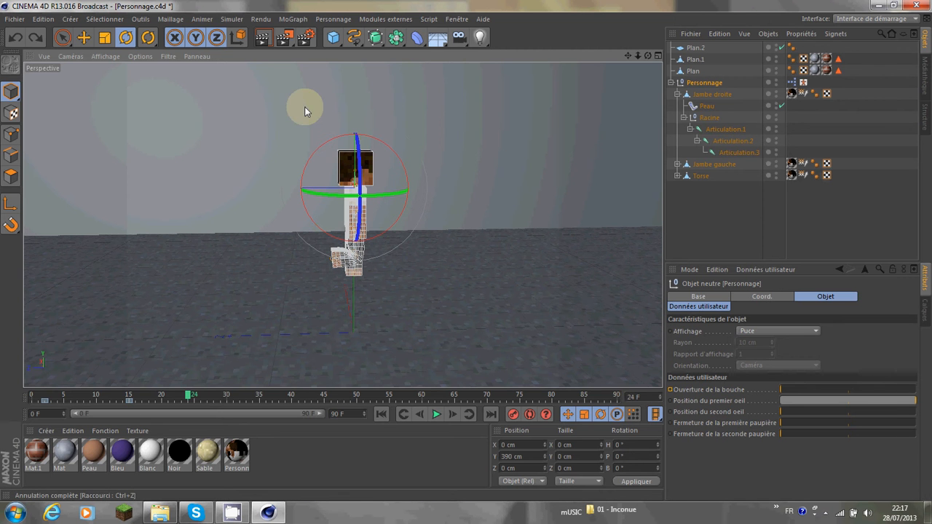
At frame 24, straighten the right leg by rotating its knee joint Articulation.2 to a pitch of about 2°
left_click(716, 140)
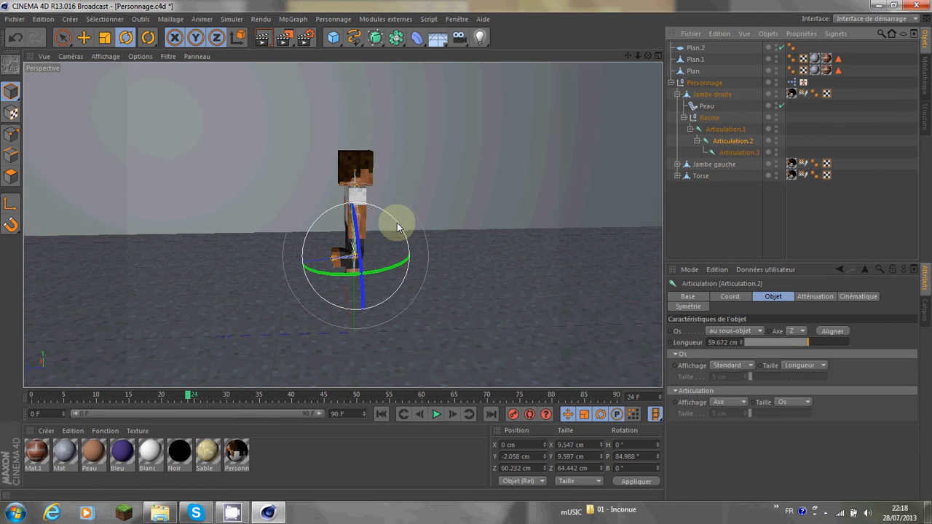
left_click_drag(396, 223, 330, 215)
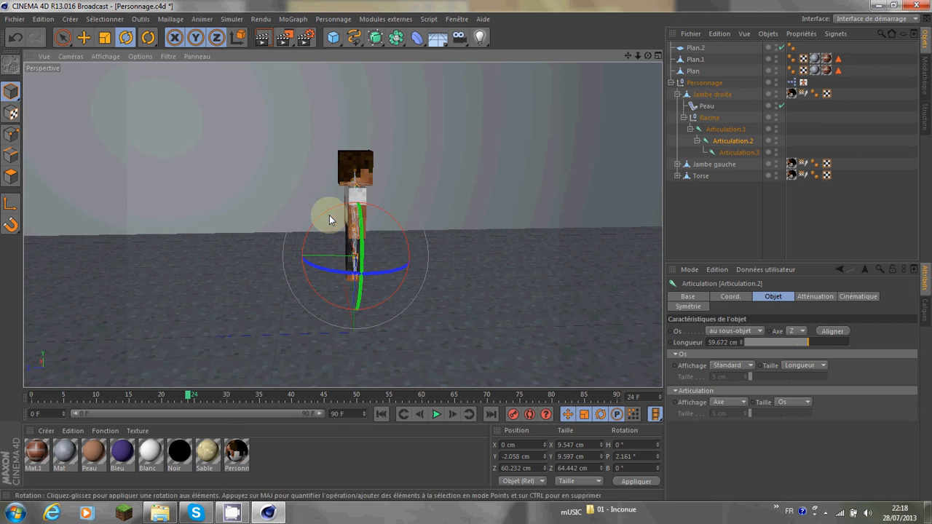
Select the whole Personnage object and record a keyframe for it at frame 0
left_click(701, 83)
left_click_drag(188, 394, 1, 425)
left_click(517, 418)
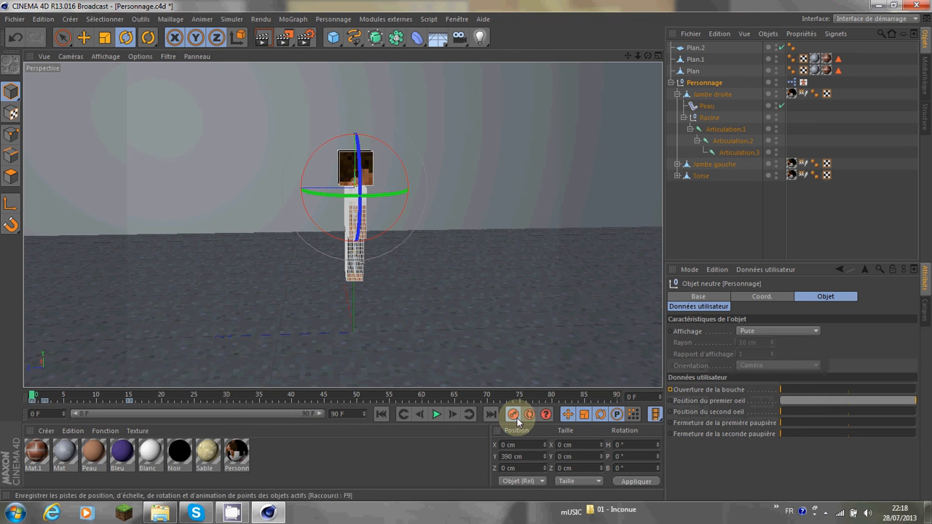
Delete Personnage's keyframe at frame 2
right_click(45, 399)
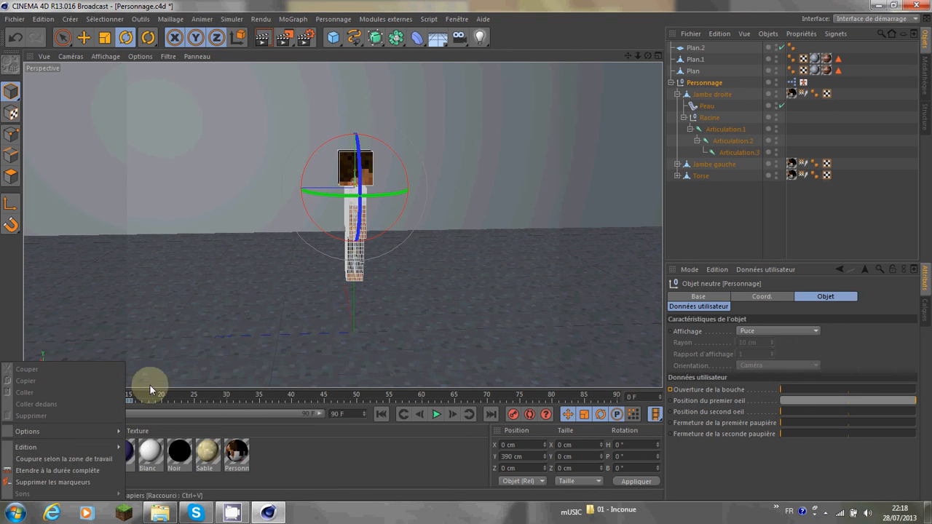
left_click(266, 404)
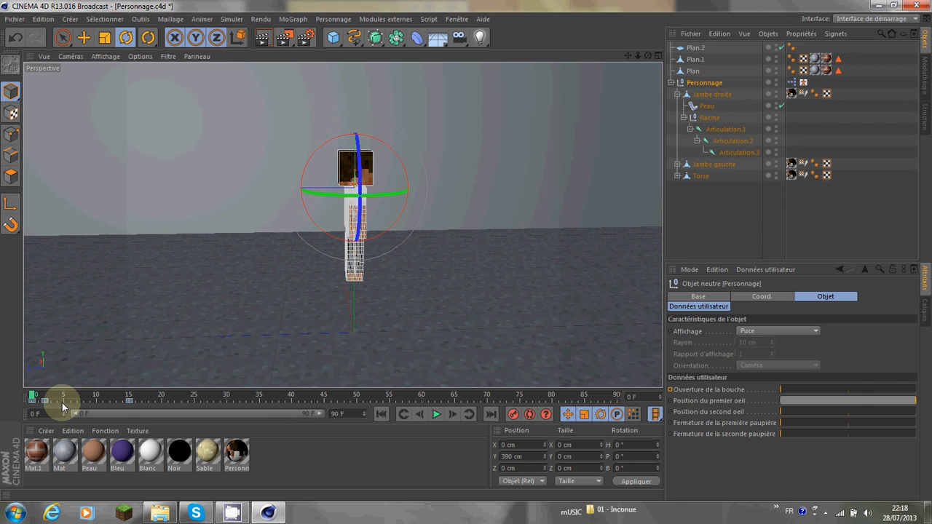
left_click(45, 400)
right_click(45, 400)
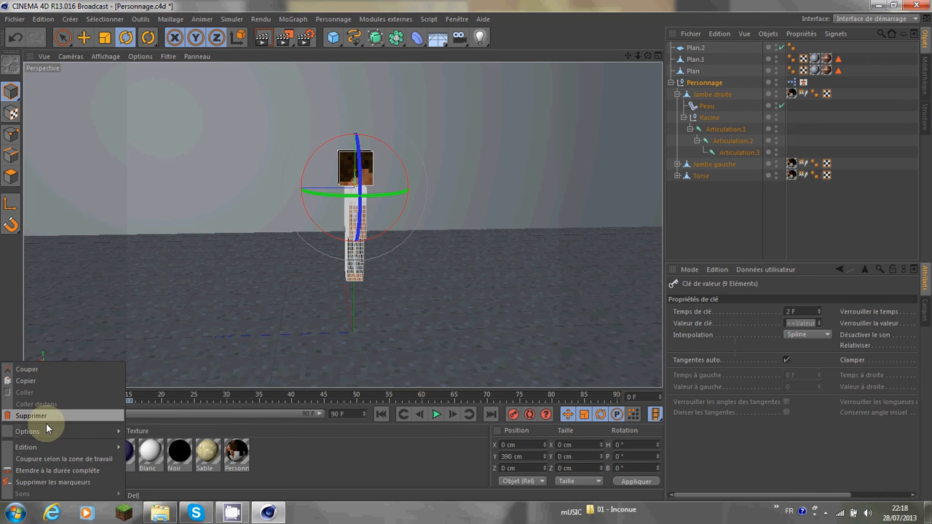
left_click(47, 417)
Play the animation to review it, pause it and return to frame 0
left_click(75, 399)
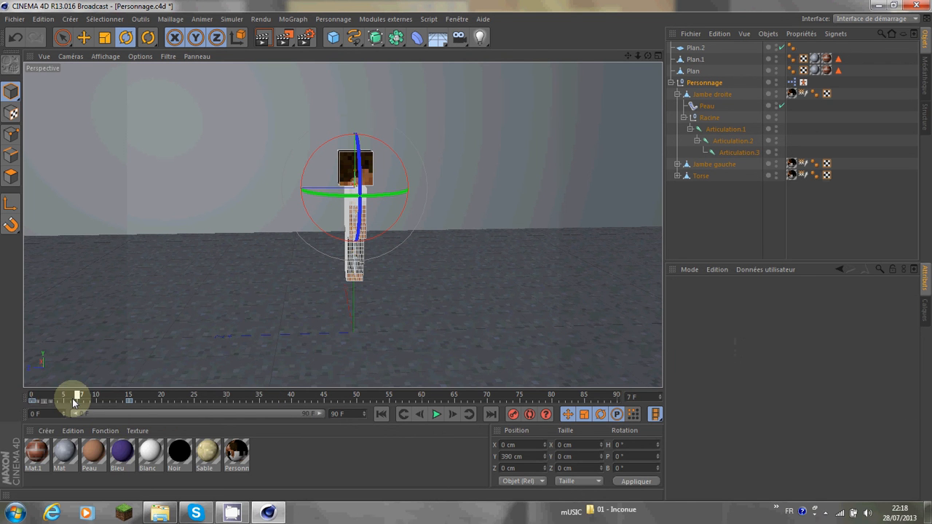
left_click_drag(73, 399, 71, 399)
left_click(433, 416)
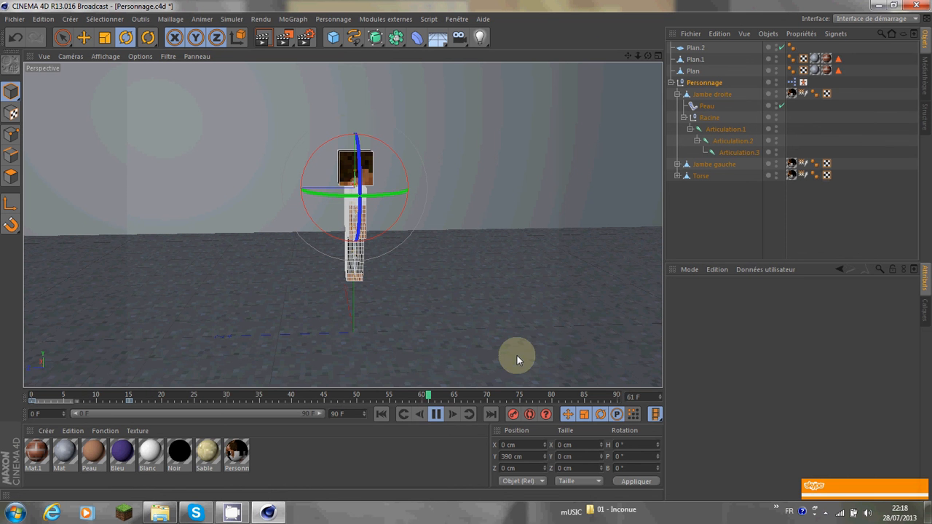
left_click(436, 413)
left_click(380, 413)
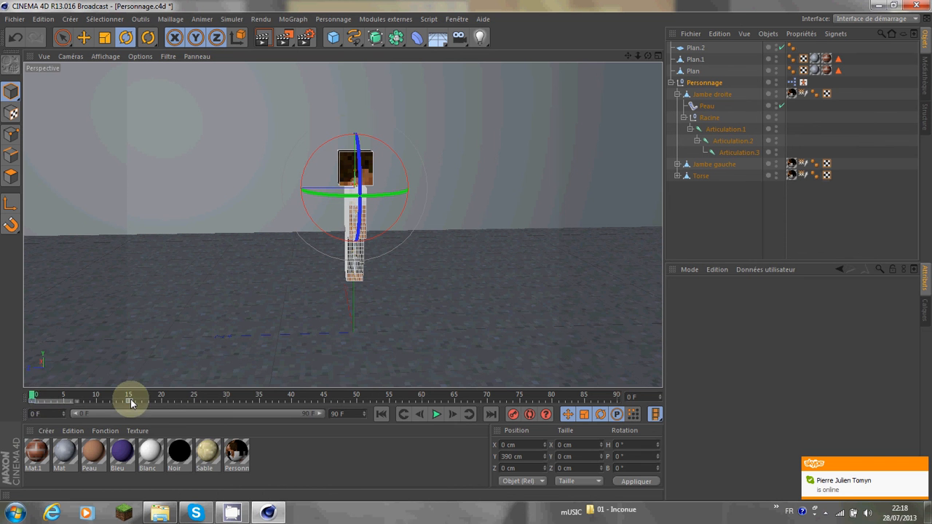
Clear Personnage's keyframes at frames 0 and 15 and record a fresh one for the whole object at frame 0
left_click_drag(138, 399, 29, 412)
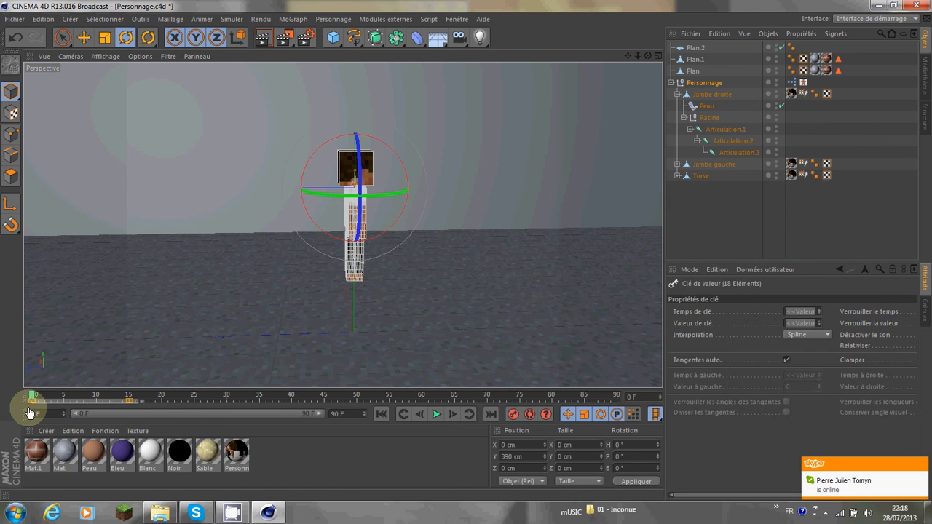
left_click(29, 412)
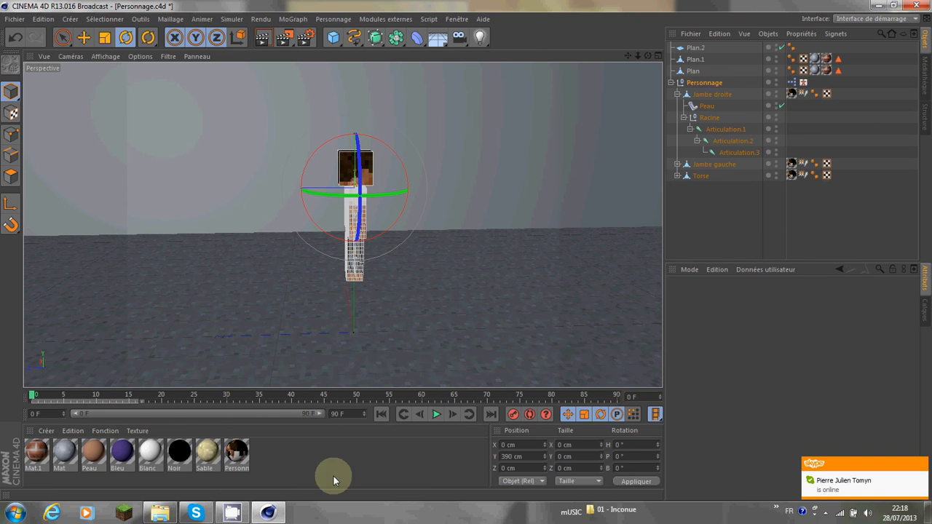
left_click(710, 84)
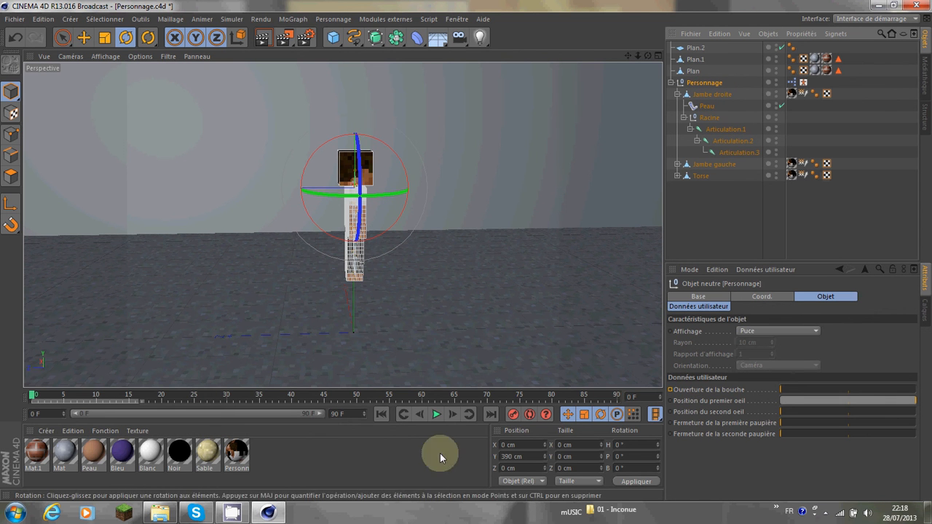
left_click(514, 415)
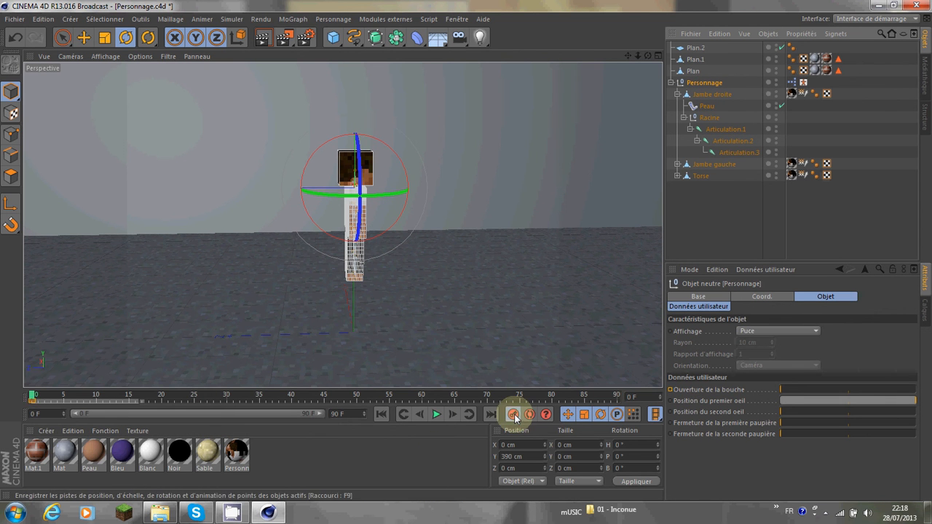
left_click(387, 455)
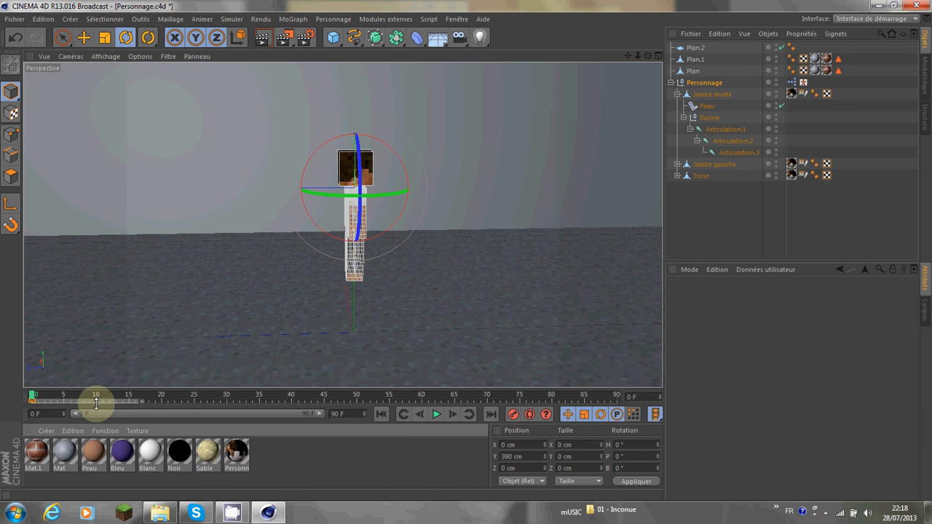
At frame 15, turn Personnage to a heading of about -85° and record a keyframe
left_click_drag(37, 400, 133, 399)
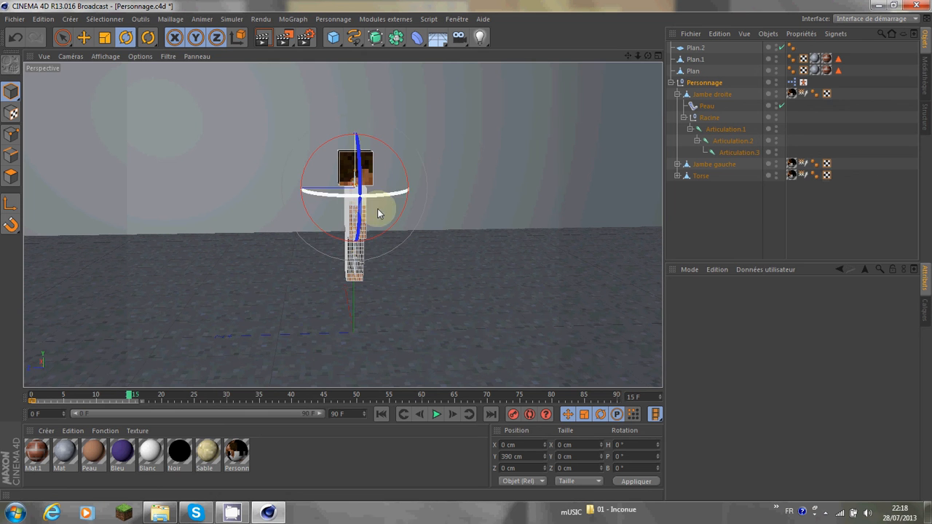
left_click_drag(391, 193, 323, 260)
left_click(513, 415)
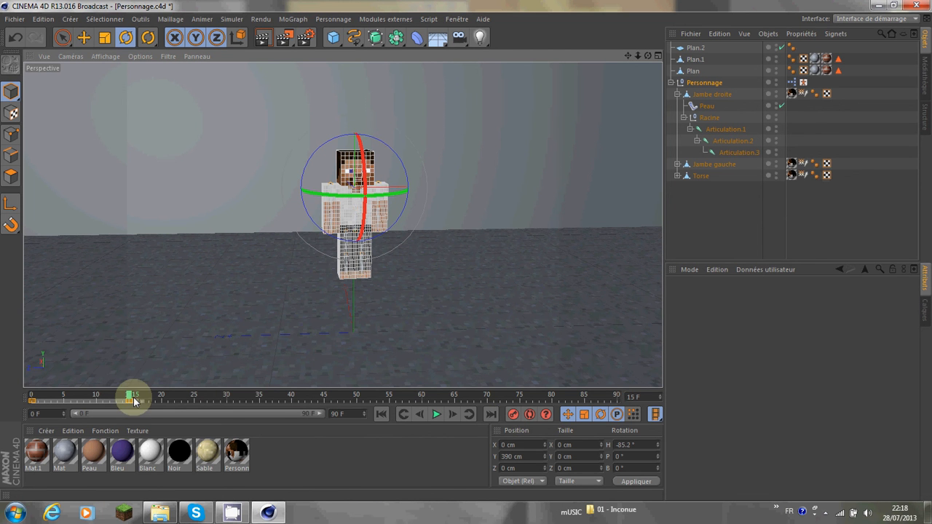
At frame 35, bend the right knee by rotating Articulation.2 to a pitch of about 125° and record a keyframe
mouse_move(133, 397)
left_mouse_down()
mouse_move(187, 406)
mouse_move(260, 399)
left_mouse_up()
left_click(731, 140)
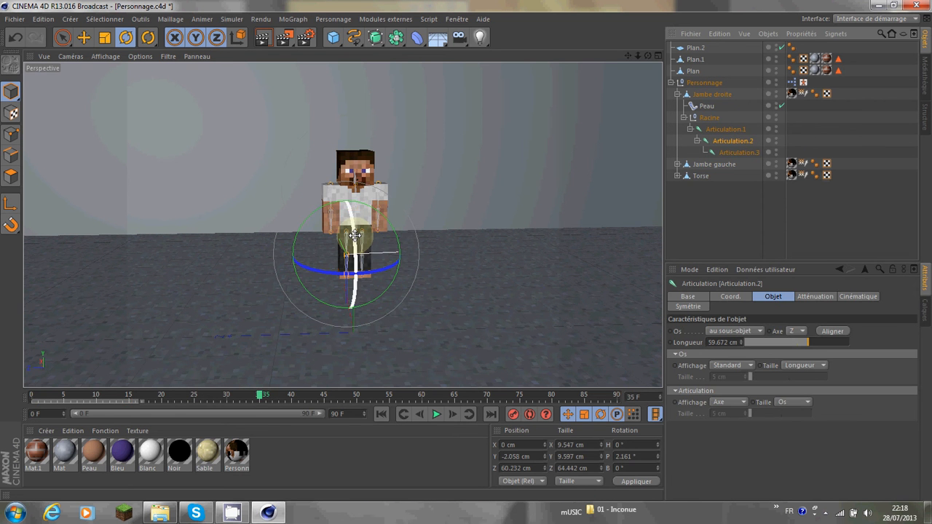
left_click_drag(355, 234, 466, 250)
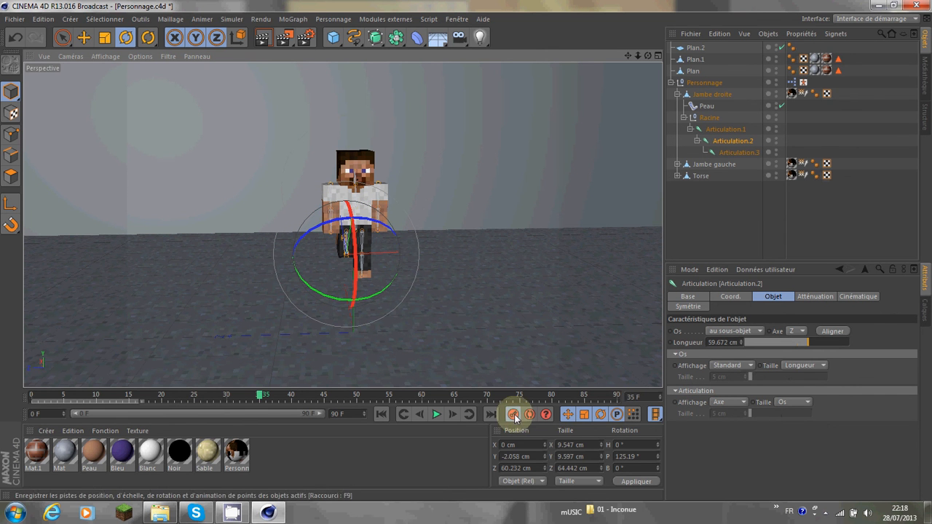
left_click(514, 414)
At frame 50, raise the right thigh by rotating Articulation.1 to a pitch of about -6.6° and record a keyframe
left_click_drag(260, 395, 357, 401)
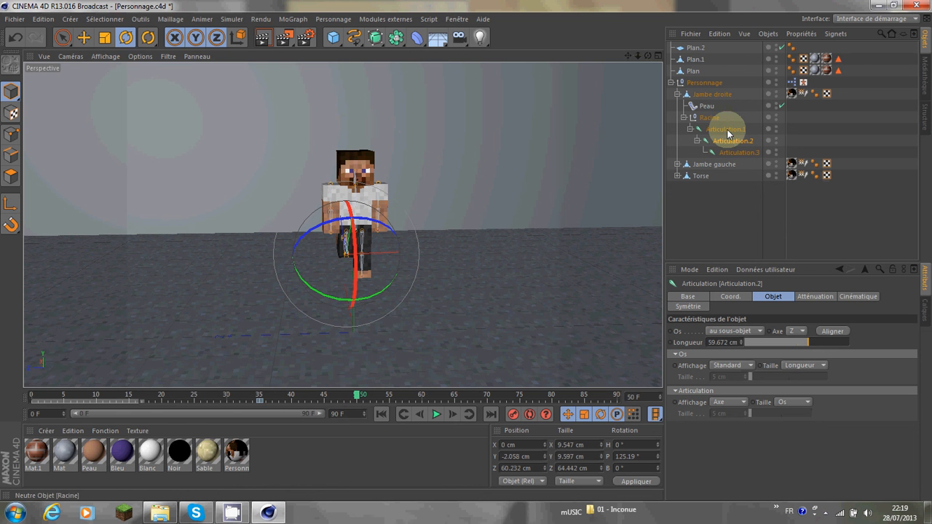
left_click(723, 149)
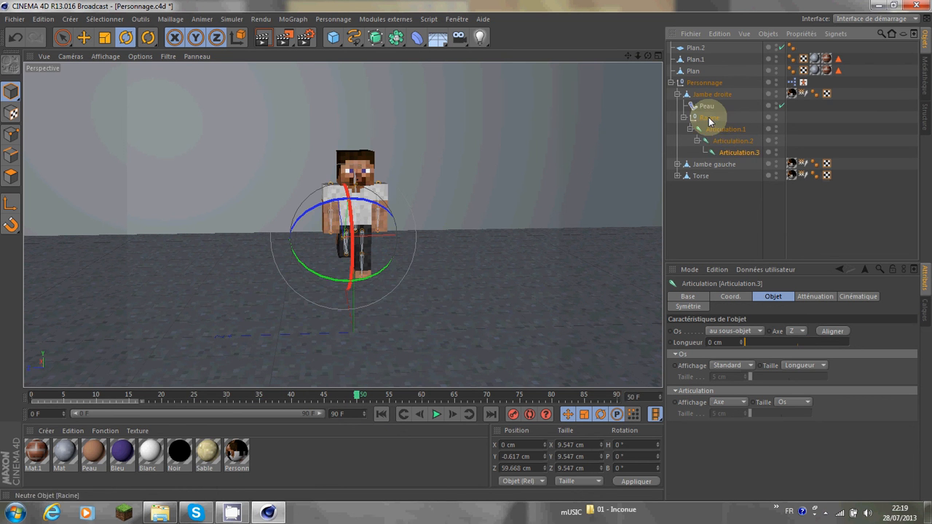
left_click(725, 129)
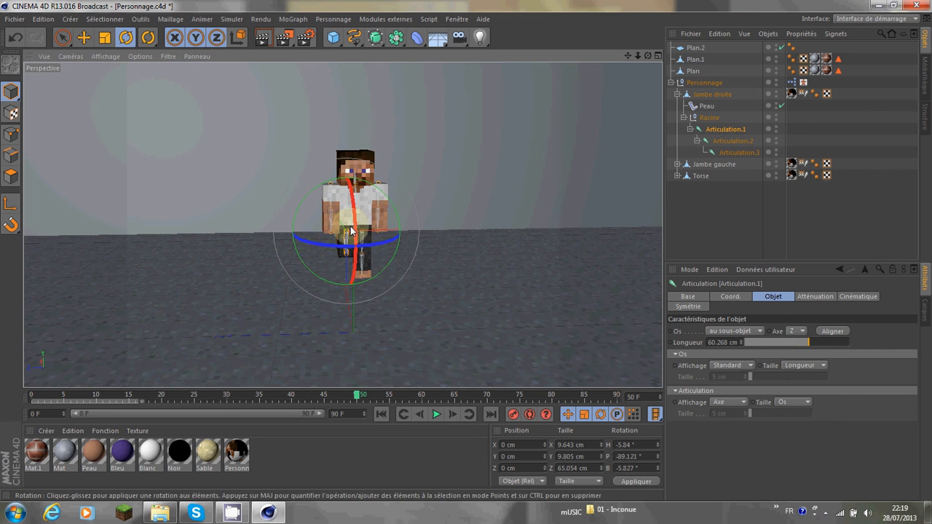
left_click_drag(352, 232, 347, 299)
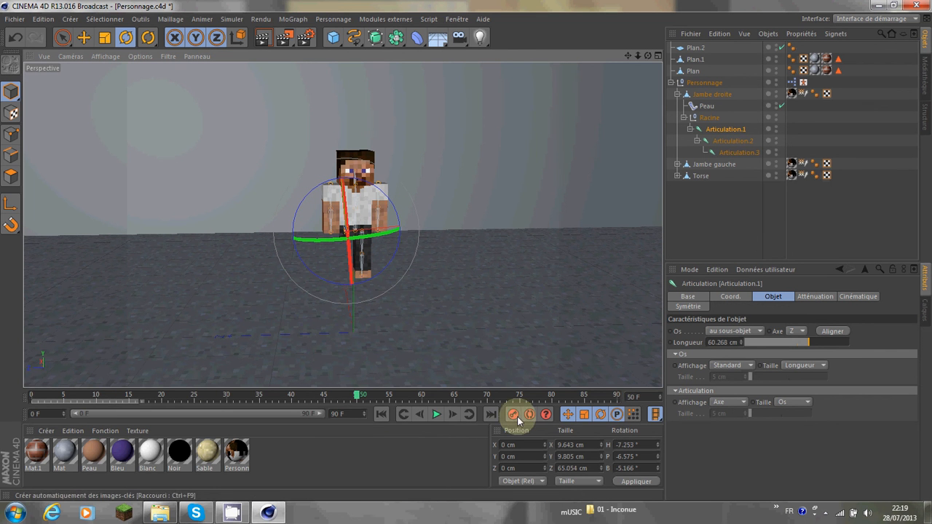
Play the animation to review the body turn and leg movement, and pause at frame 11
left_click(436, 415)
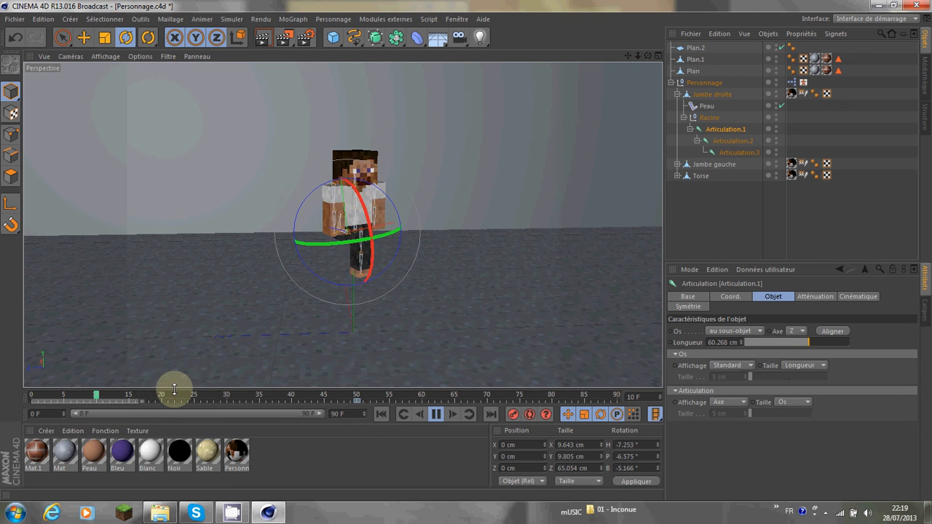
left_click(195, 402)
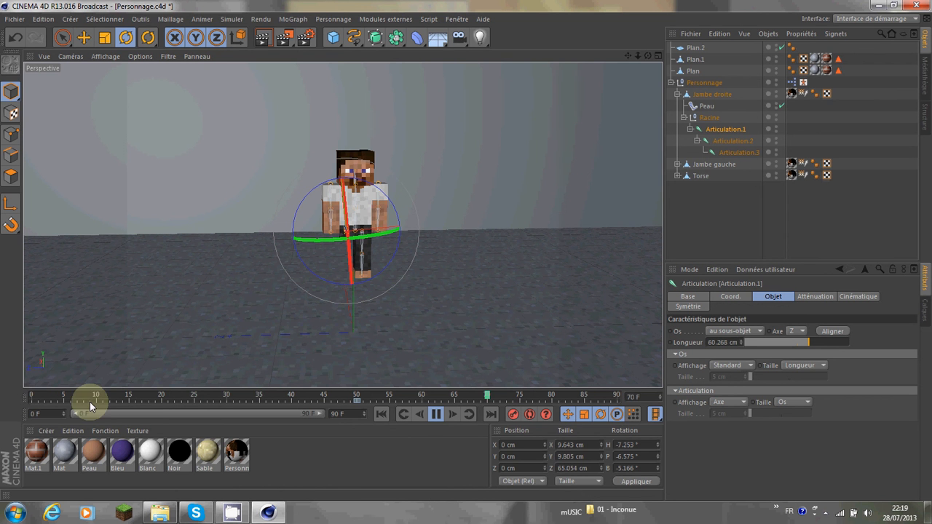
left_click(437, 413)
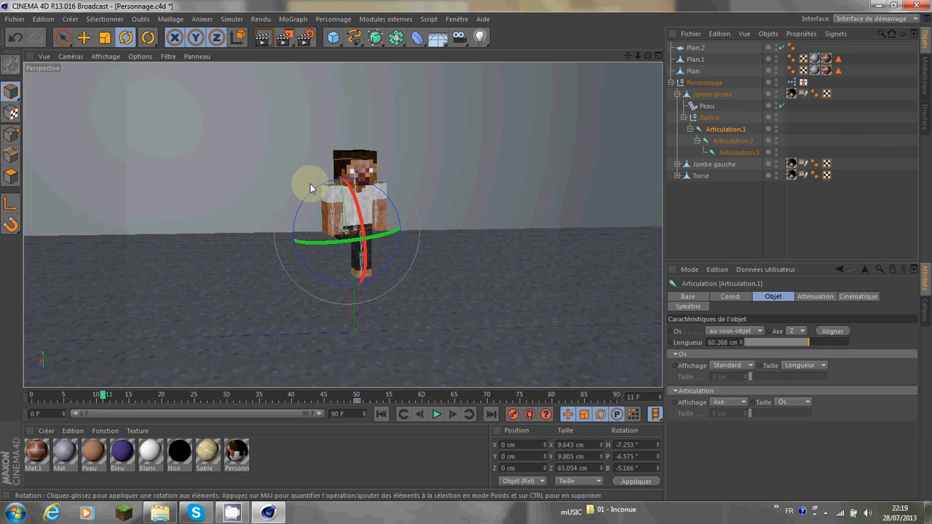
At frame 11, try rotating the right leg's Articulation.1, undo it, and try tilting the whole Personnage freely
left_click_drag(359, 221, 118, 185)
left_click(15, 37)
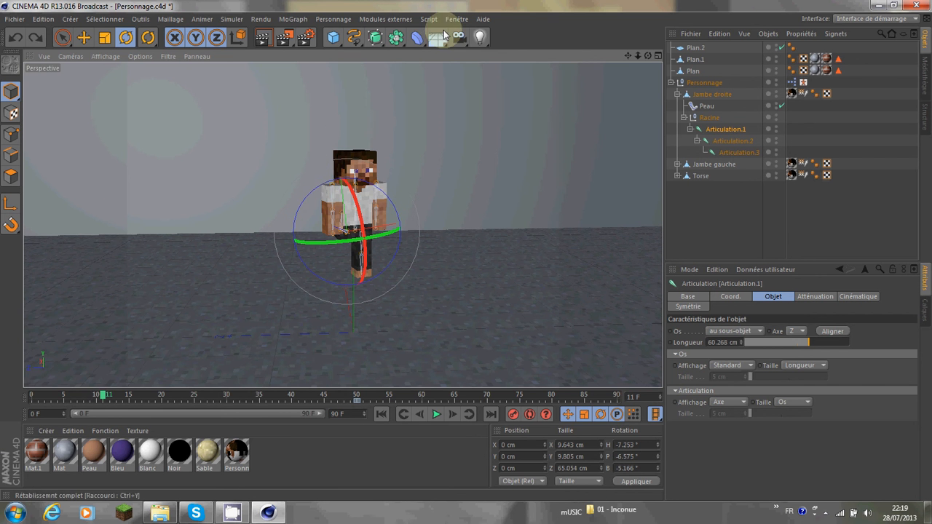
left_click(703, 83)
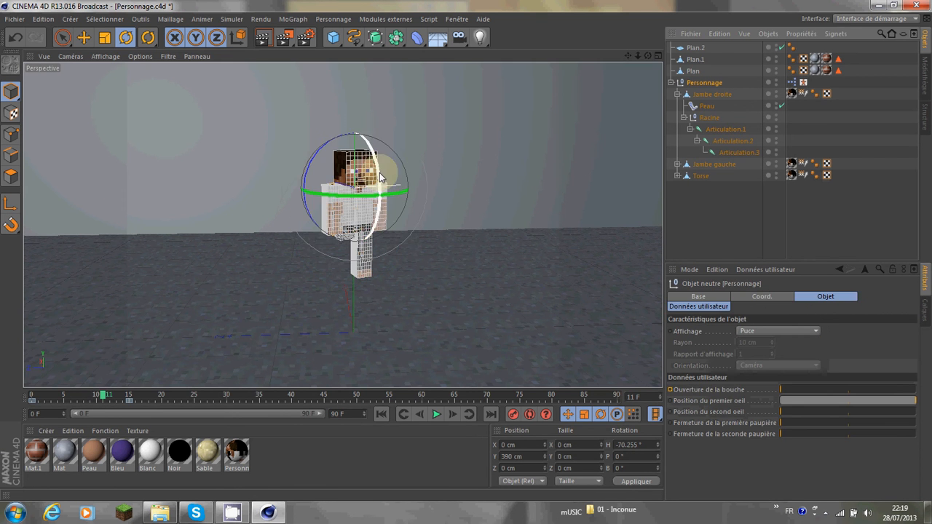
left_click_drag(408, 178, 325, 209)
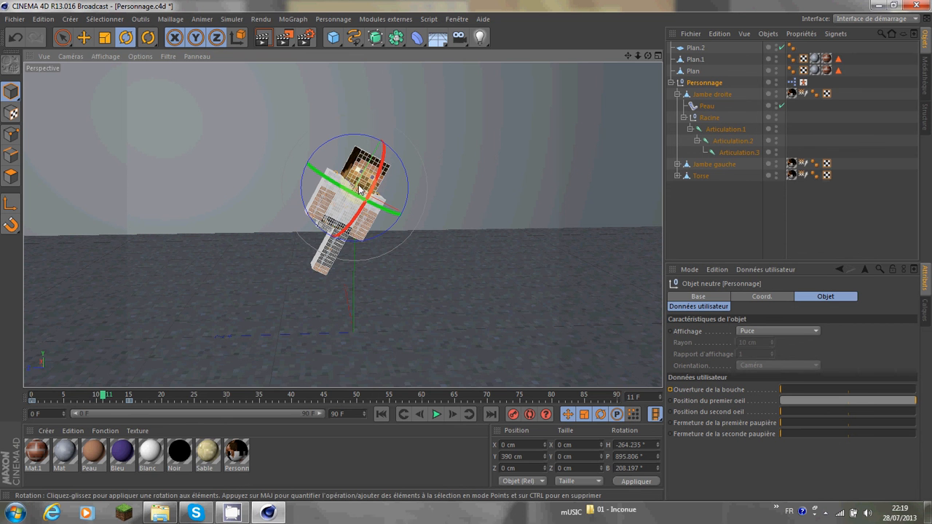
Expand the Torse hierarchy down to the Tête joints and try rotating the head's end joint Articulation.2
left_click(678, 176)
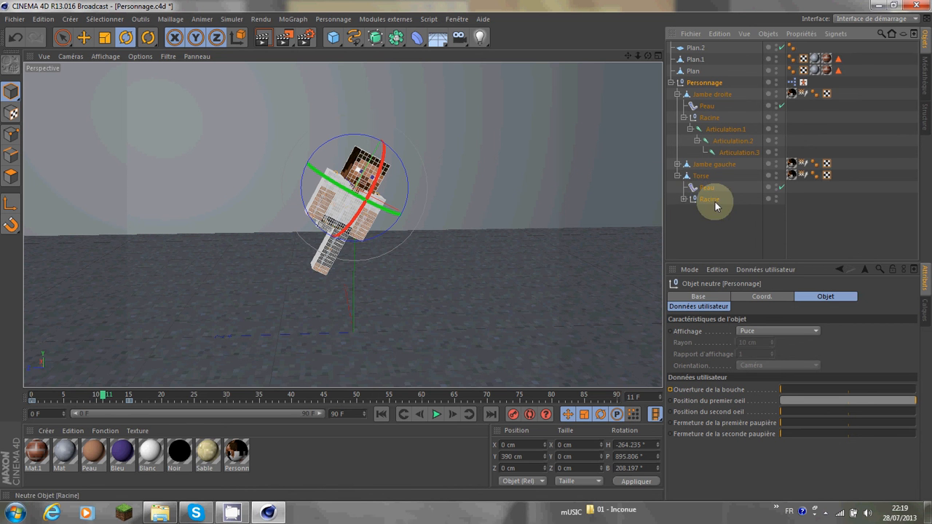
left_click(684, 199)
left_click(712, 211)
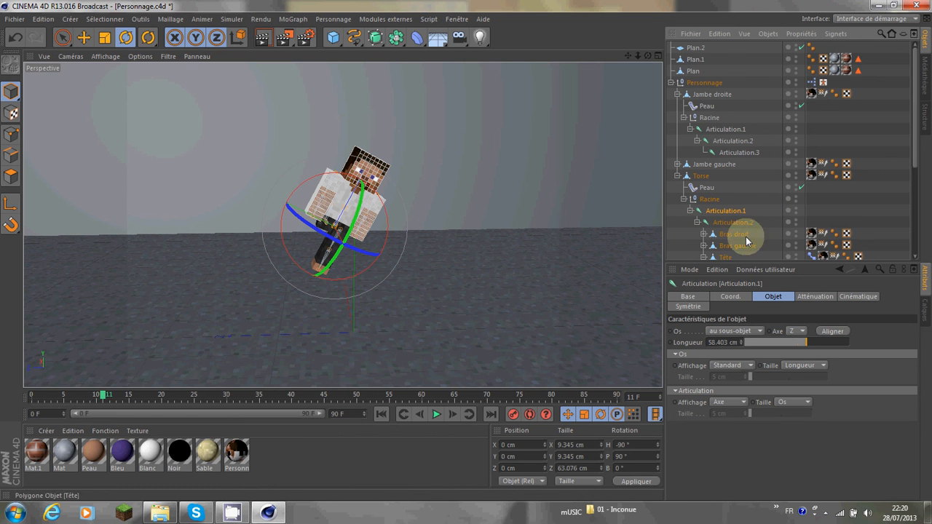
left_click_drag(915, 154, 901, 246)
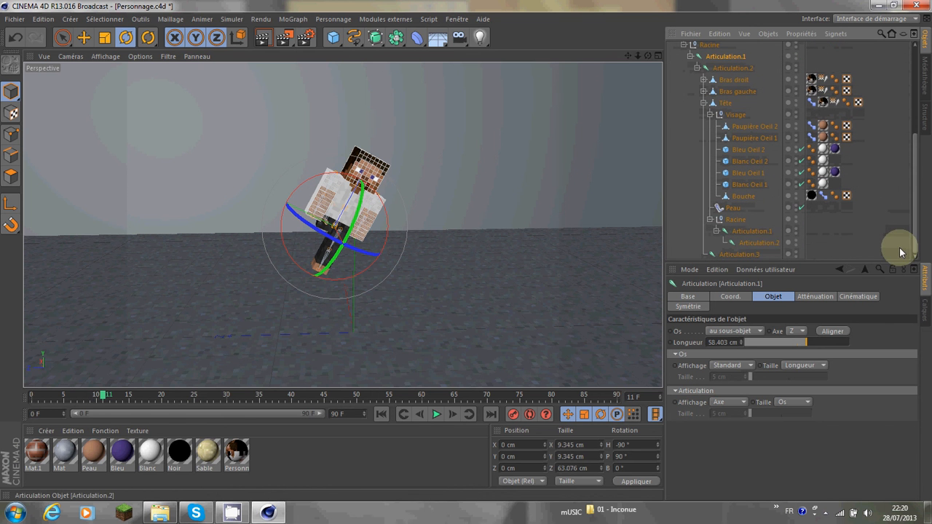
left_click(759, 250)
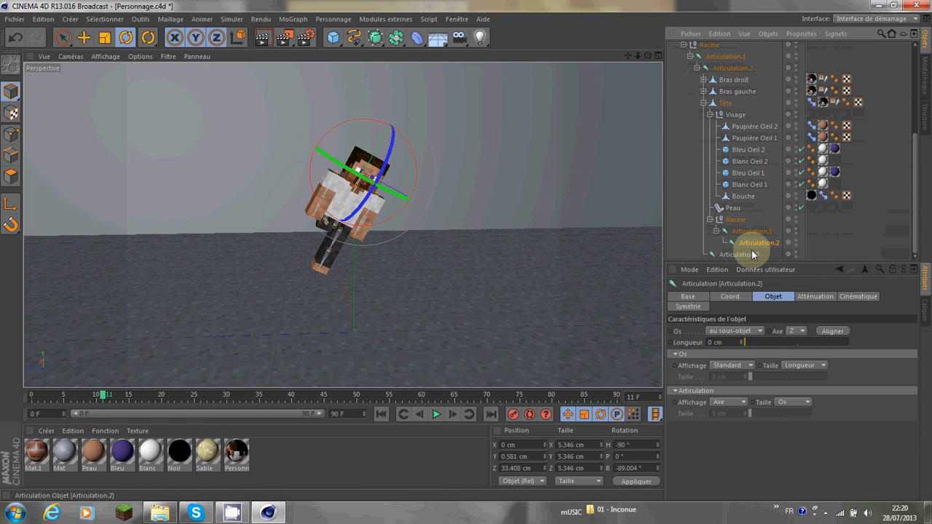
left_click(760, 242)
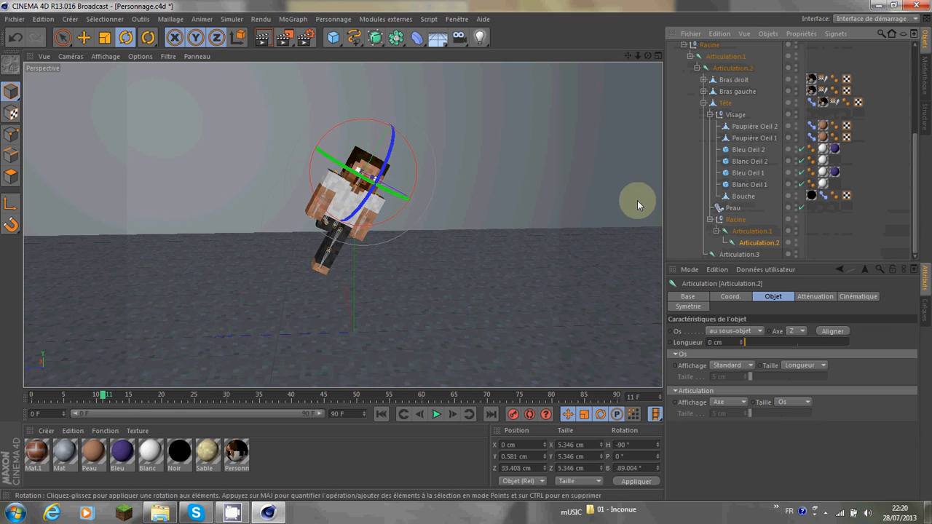
left_click_drag(390, 137, 401, 199)
Turn the head to face backward by rotating the head's joint Articulation.1
left_click(749, 232)
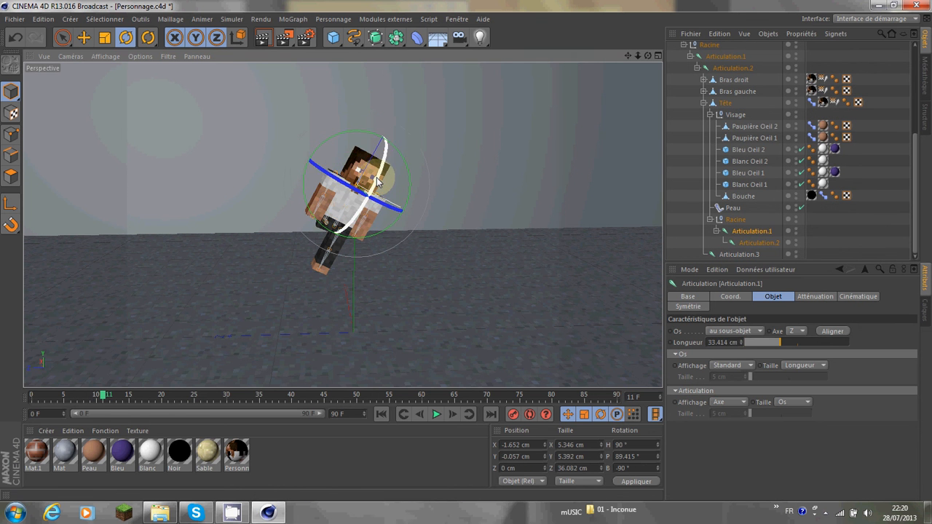
left_click_drag(331, 311, 774, 250)
Record a keyframe for the head's Racine at frame 67 and play the animation back to review it
left_click(716, 220)
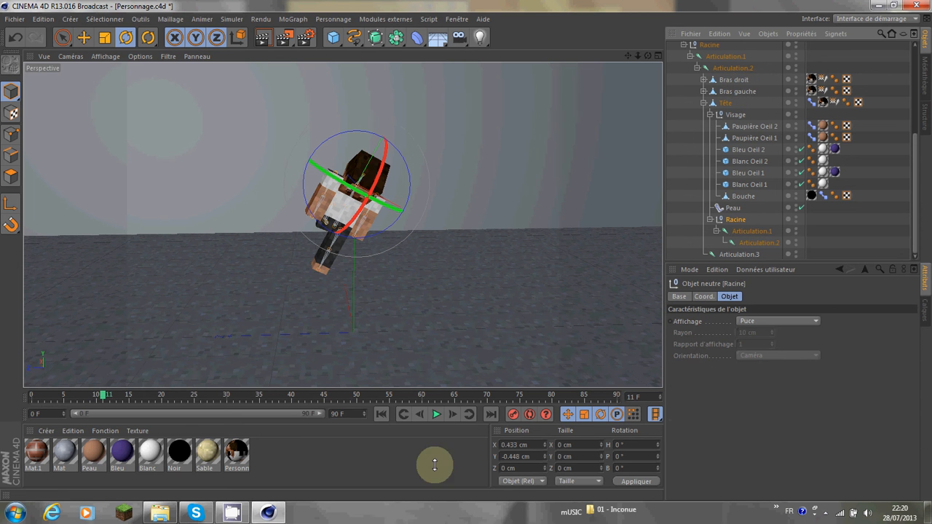
left_click_drag(106, 401, 429, 408)
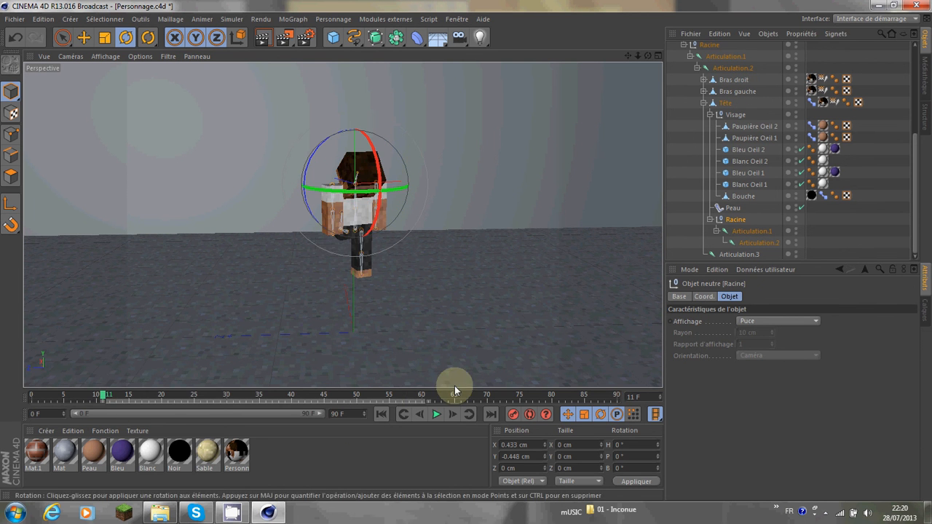
left_click(461, 403)
left_click(468, 396)
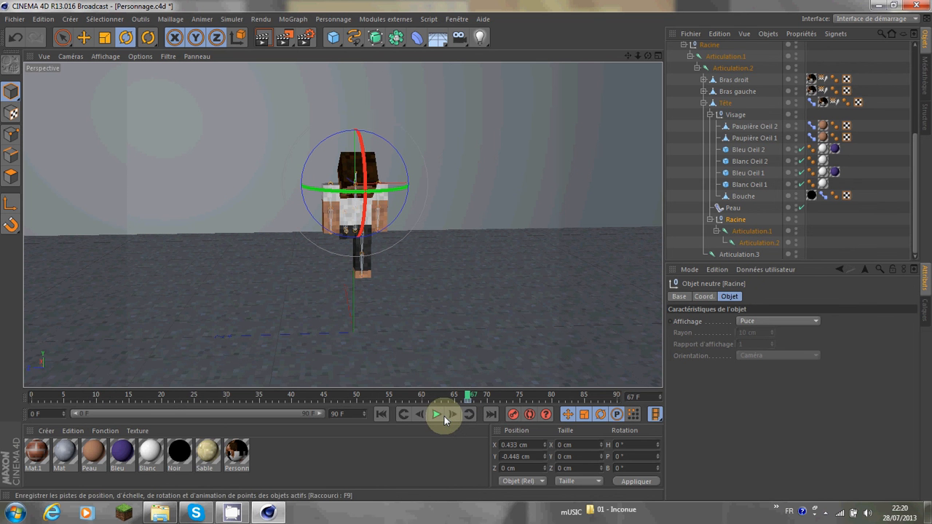
left_click(437, 415)
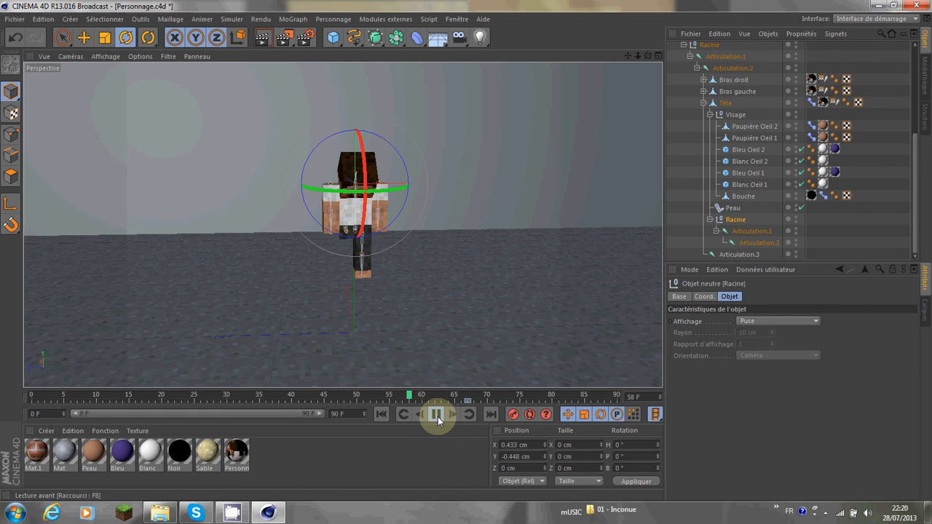
left_click(437, 416)
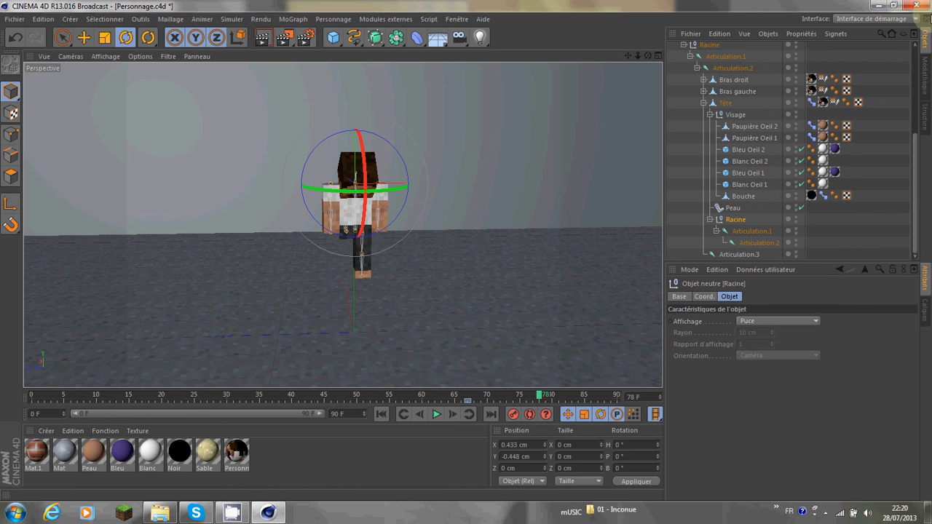
Quit CINEMA 4D without saving the changes to Personnage.c4d and close the youtube folder window
left_click(922, 5)
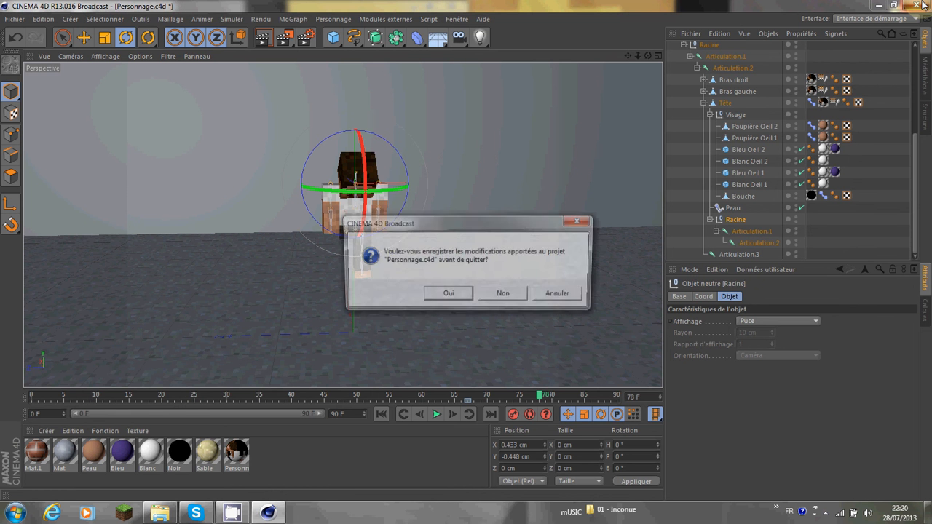
left_click(513, 296)
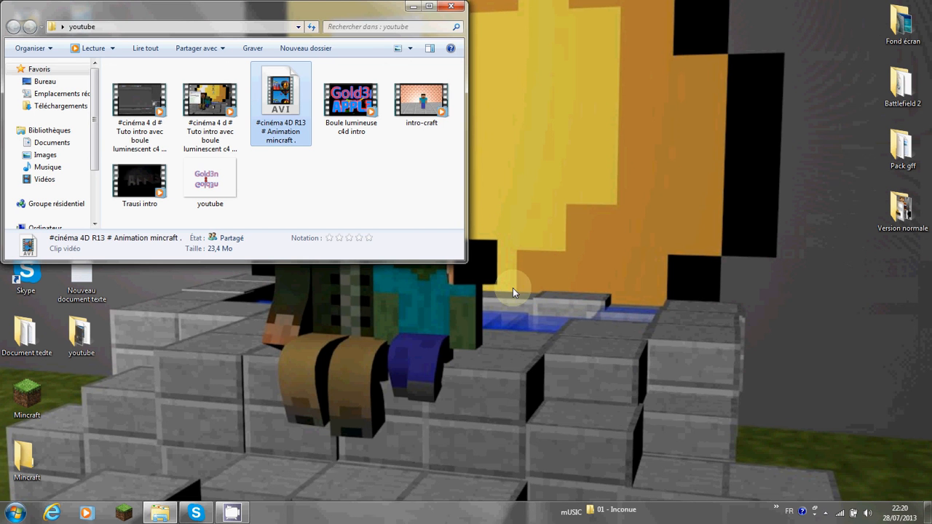
left_click(459, 9)
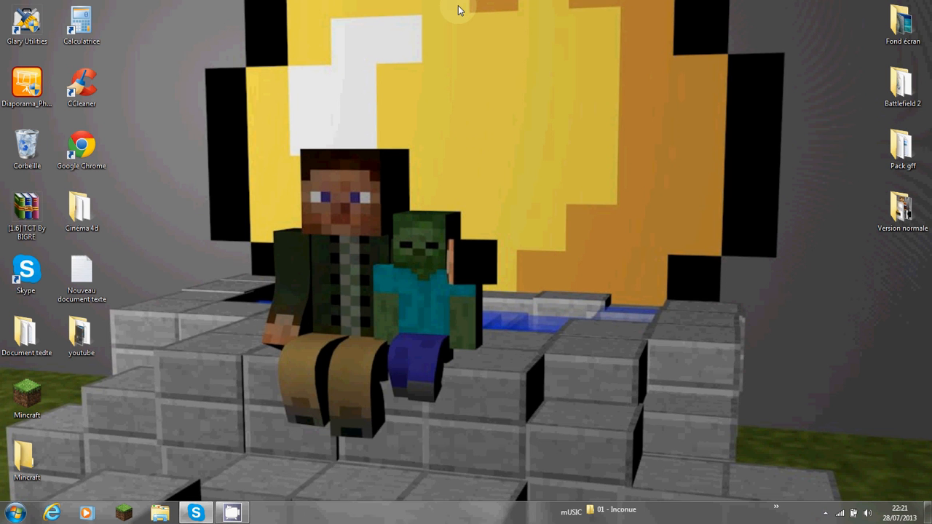
left_click(826, 514)
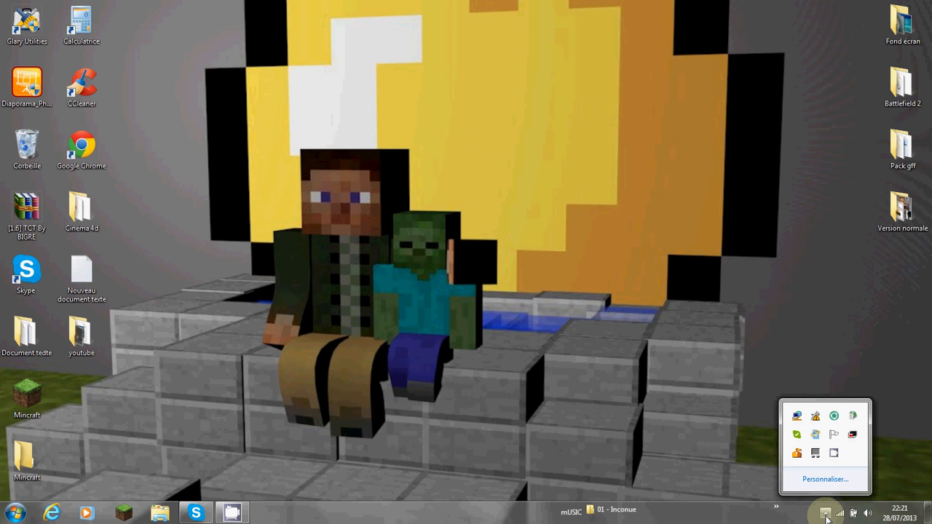
right_click(834, 453)
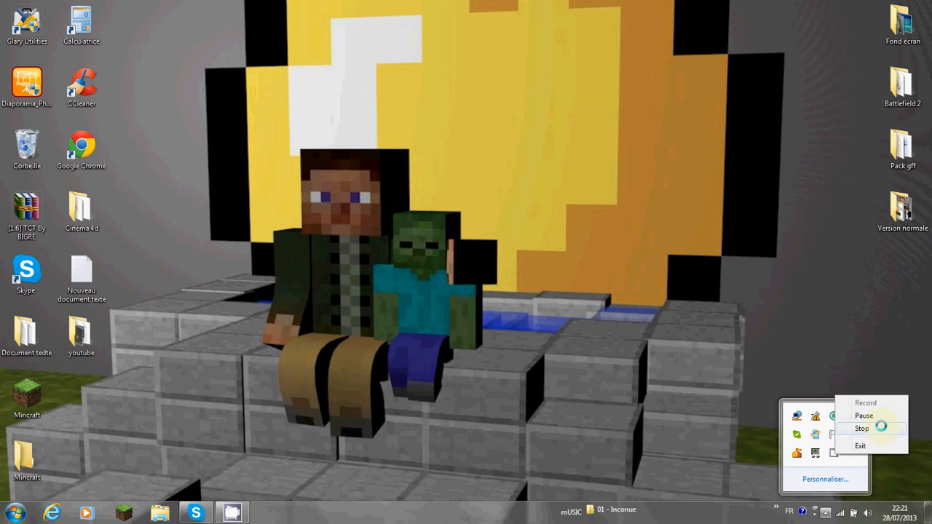